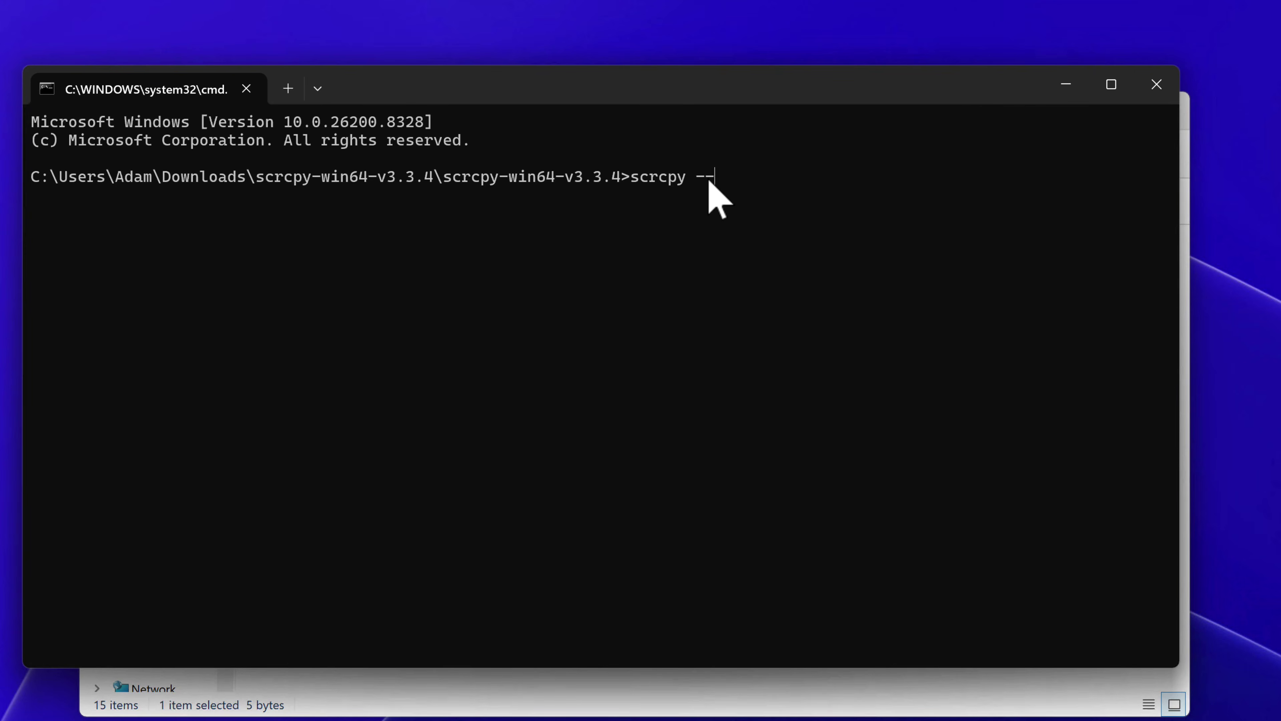
# - Complete the scrcpy command with the option text --pi and run it from the scrcpy-win64-v3.3.4 folder
pyautogui.write('pi')
pyautogui.press('Return')
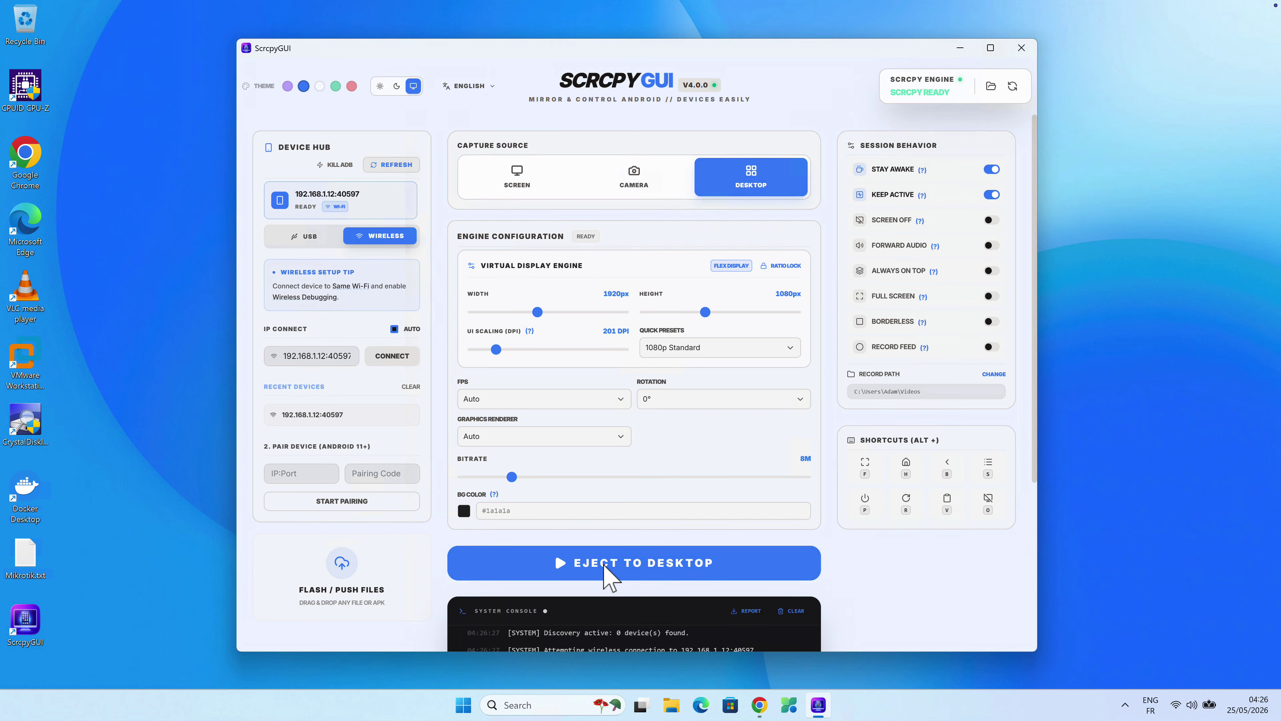
# - Start the desktop capture session in ScrcpyGUI, then reposition and enlarge the Pixel 9a window to fill most of the screen
pyautogui.click(607, 576)
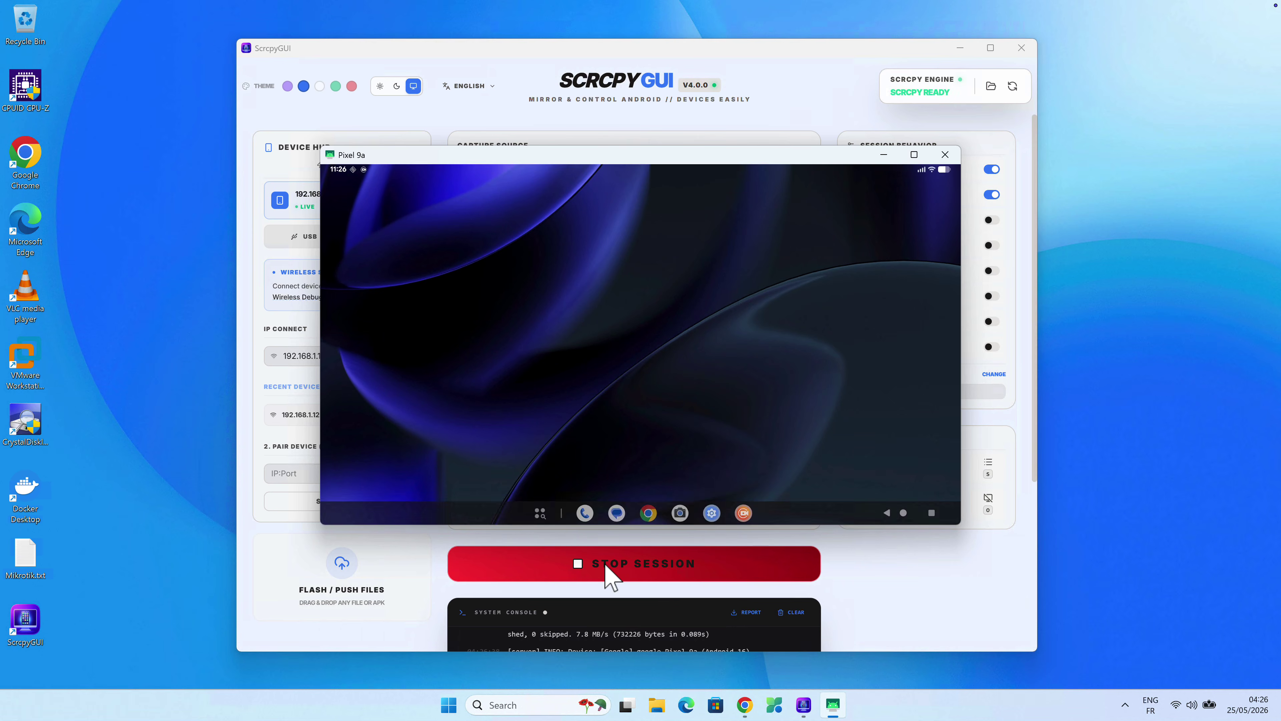
pyautogui.moveTo(623, 186); pyautogui.dragTo(548, 107)
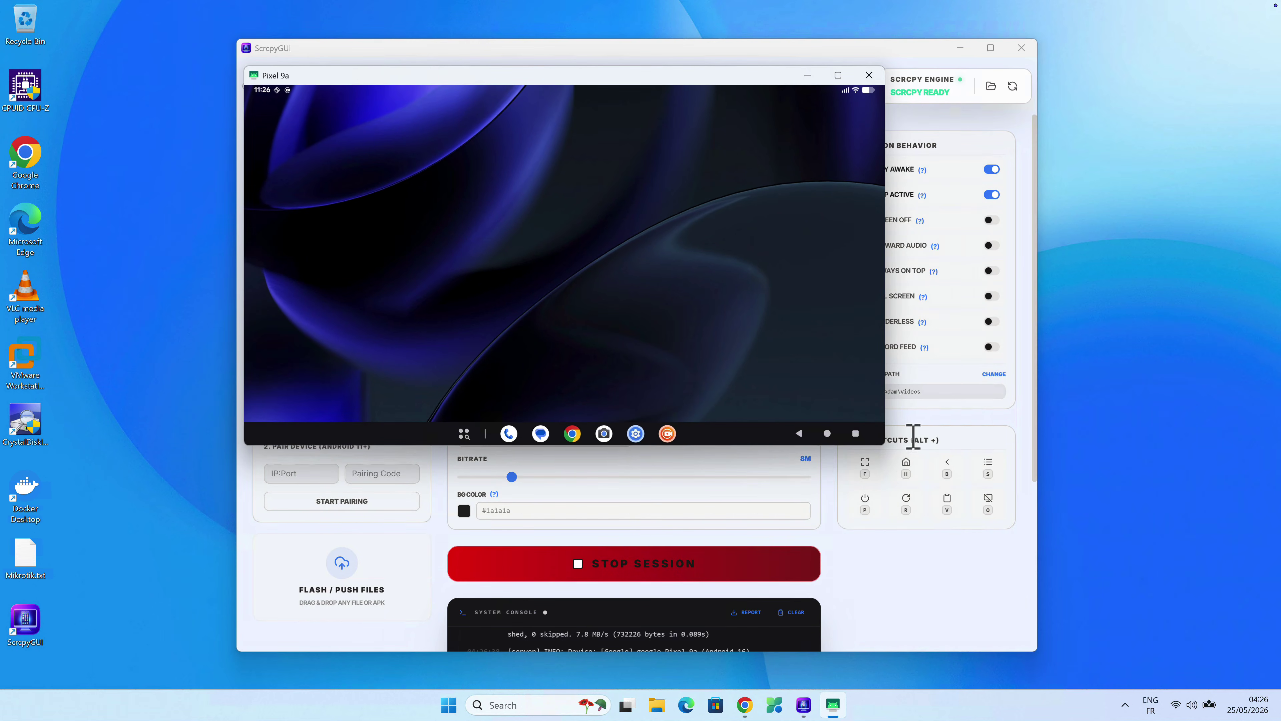
pyautogui.moveTo(885, 444); pyautogui.dragTo(1029, 575)
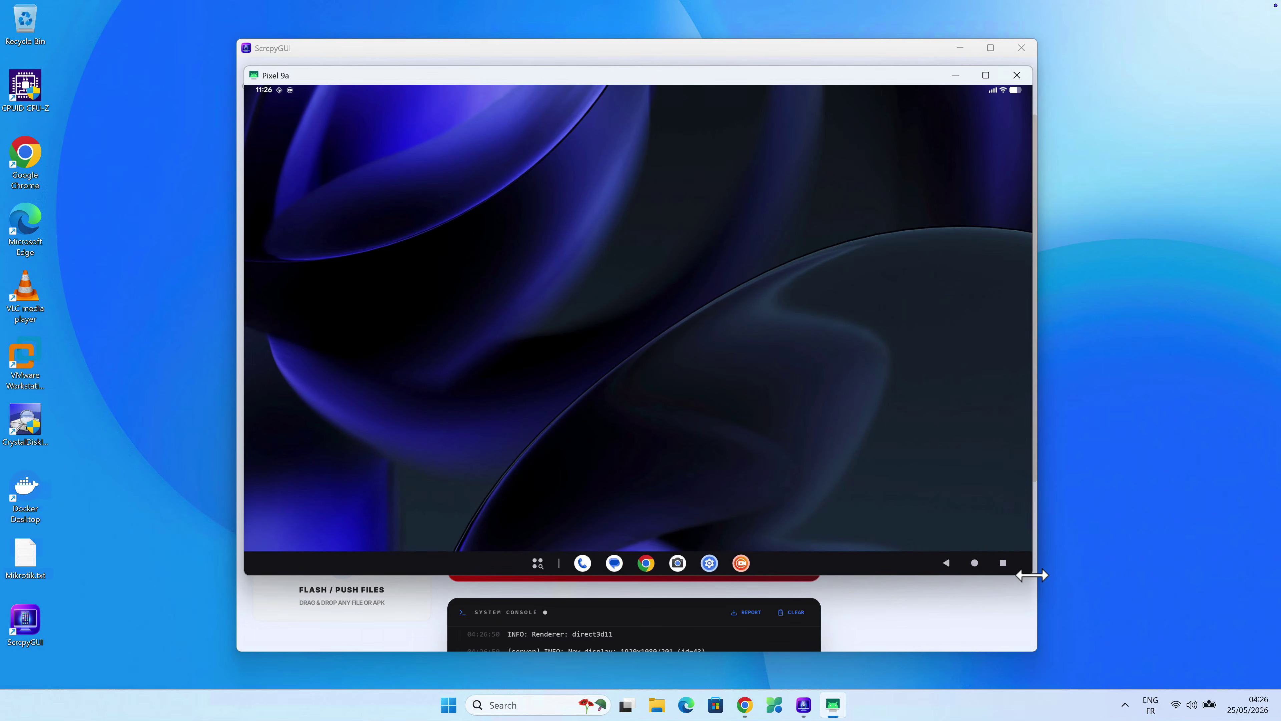
pyautogui.moveTo(554, 76); pyautogui.dragTo(477, 81)
pyautogui.moveTo(1142, 278)
pyautogui.mouseDown()
pyautogui.moveTo(744, 257)
pyautogui.moveTo(1165, 272)
pyautogui.mouseUp()
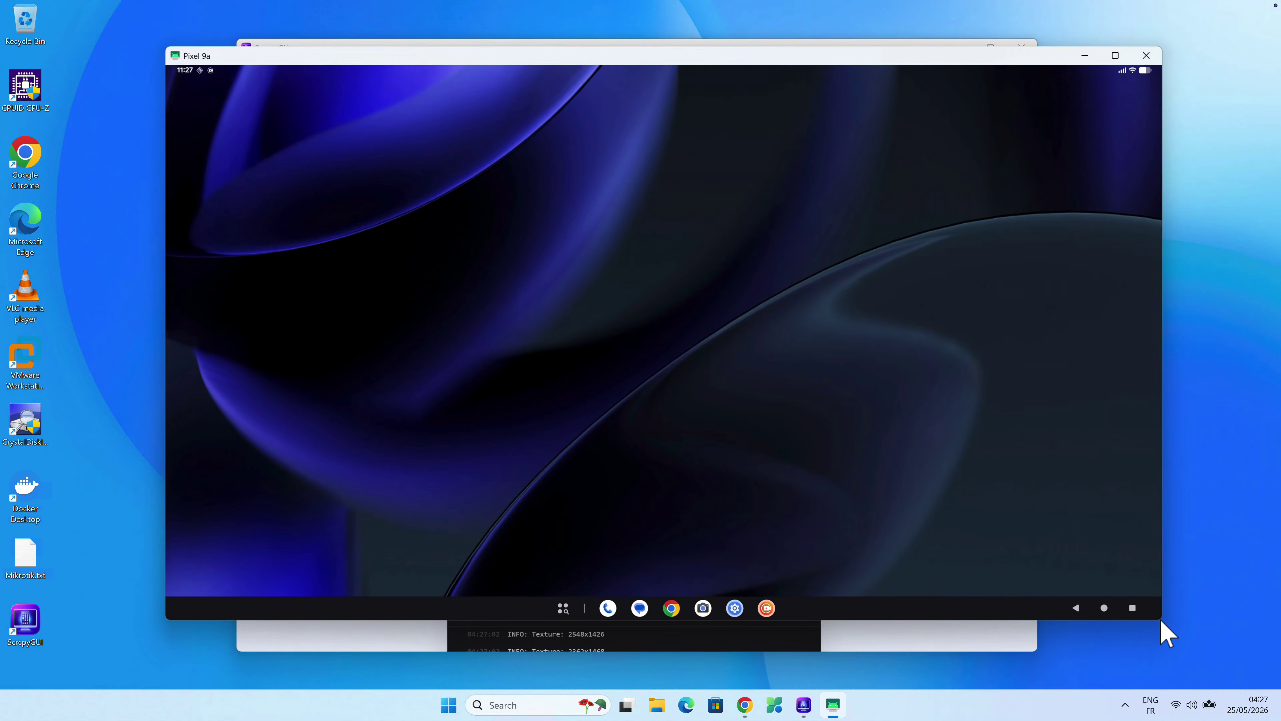
pyautogui.moveTo(1160, 616)
pyautogui.mouseDown()
pyautogui.moveTo(730, 303)
pyautogui.moveTo(1181, 581)
pyautogui.moveTo(1139, 627)
pyautogui.mouseUp()
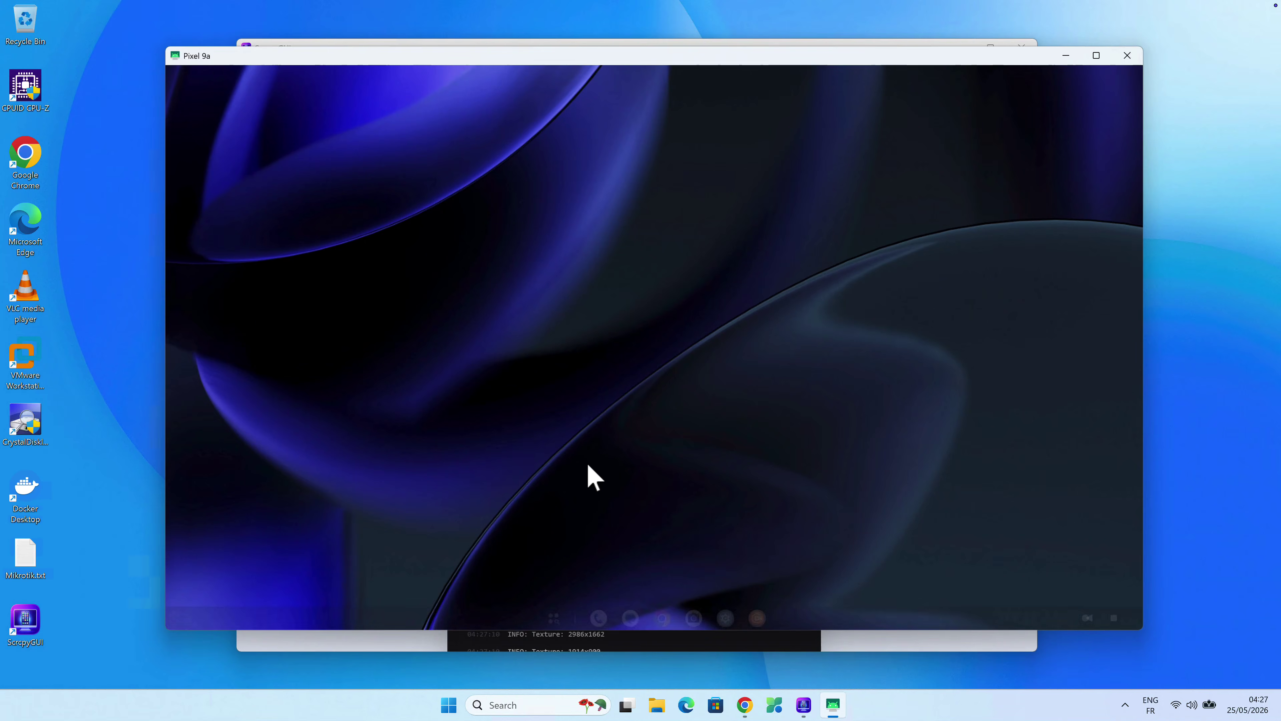
# - Open and close the app drawer on the phone's desktop to look through its apps
pyautogui.click(558, 623)
pyautogui.click(554, 619)
pyautogui.click(554, 619)
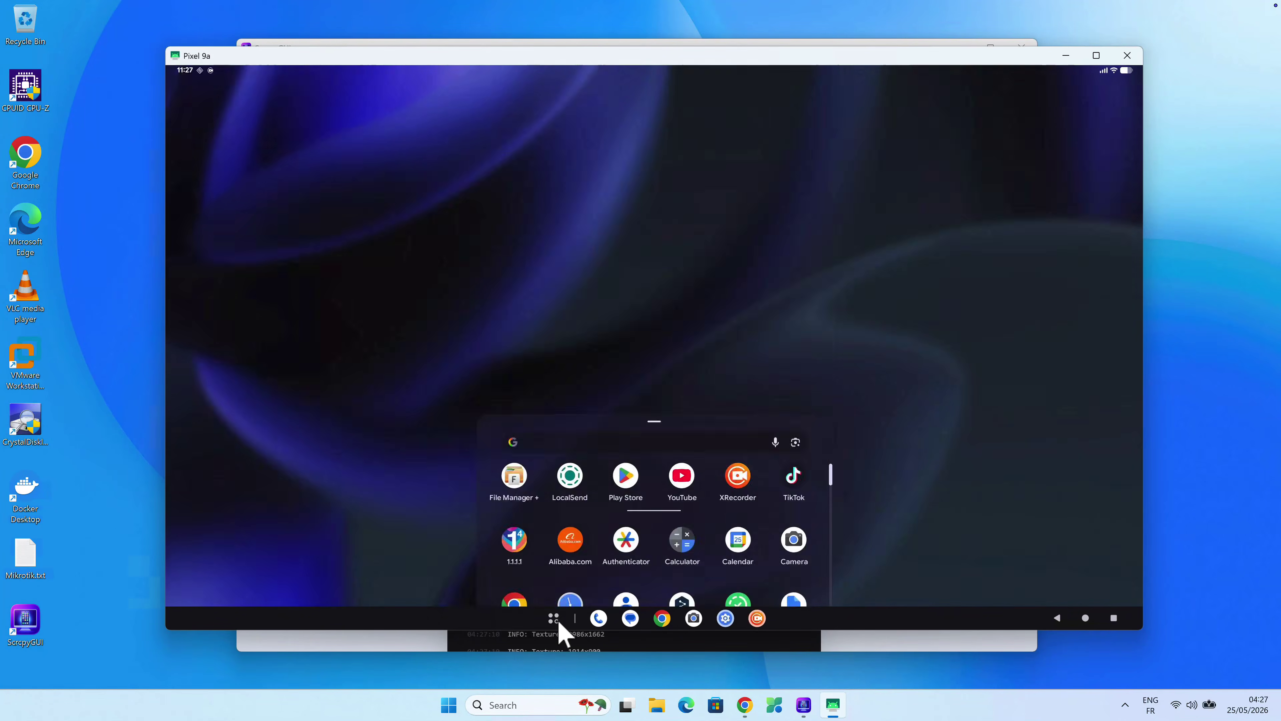
pyautogui.click(555, 619)
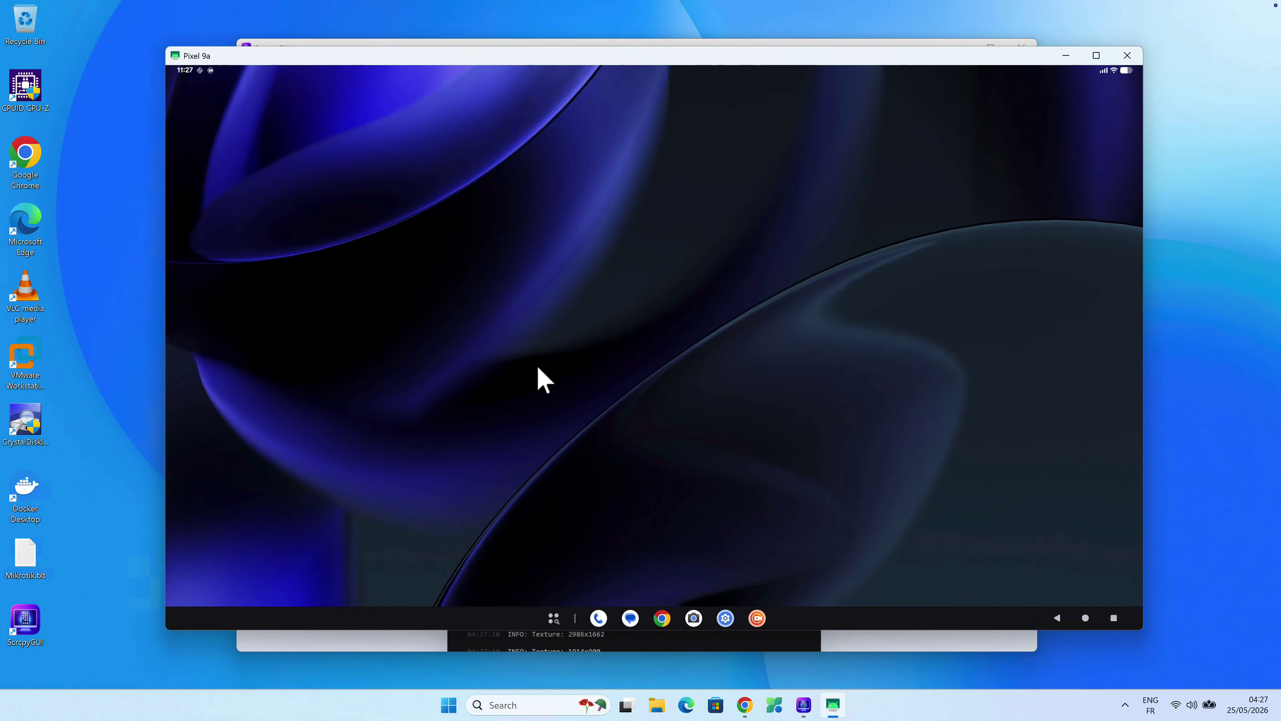
pyautogui.click(552, 618)
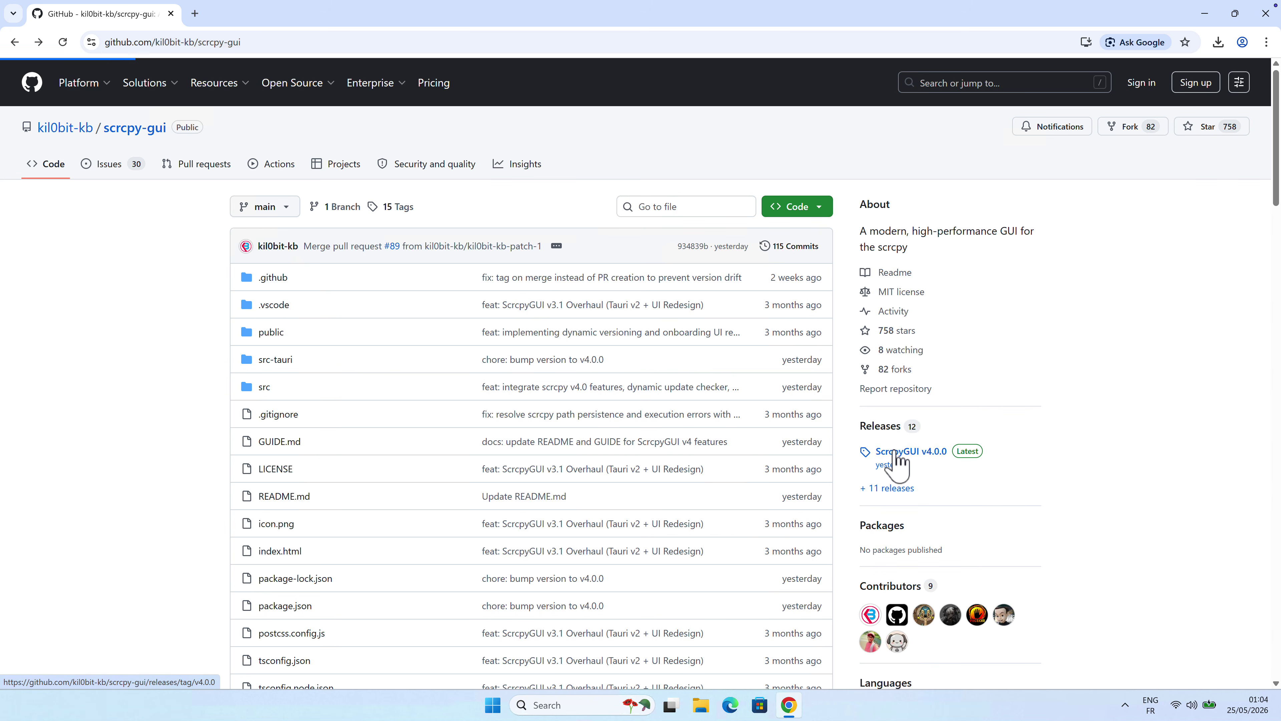
# - Open the ScrcpyGUI v4.0.0 release on GitHub and download ScrcpyGUI_4.0.0_x64-setup.exe from its assets
pyautogui.click(896, 465)
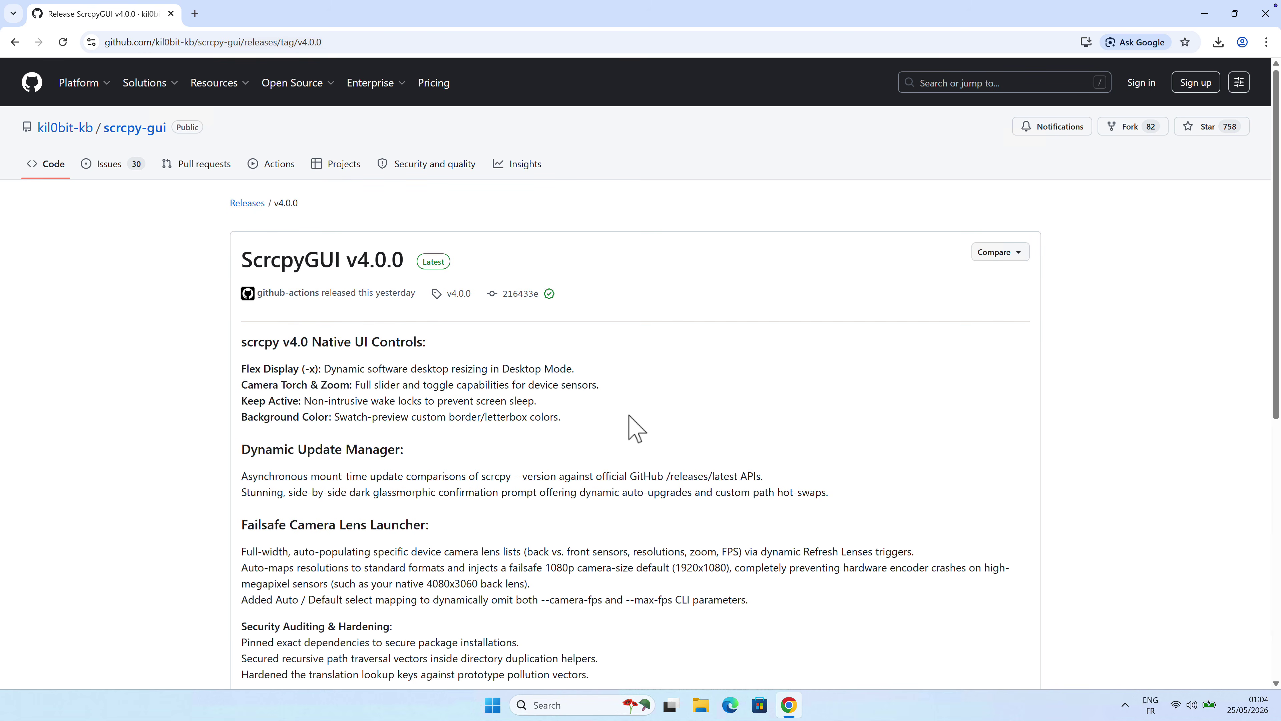
pyautogui.scroll(-7, 635, 428)
pyautogui.scroll(3, 605, 444)
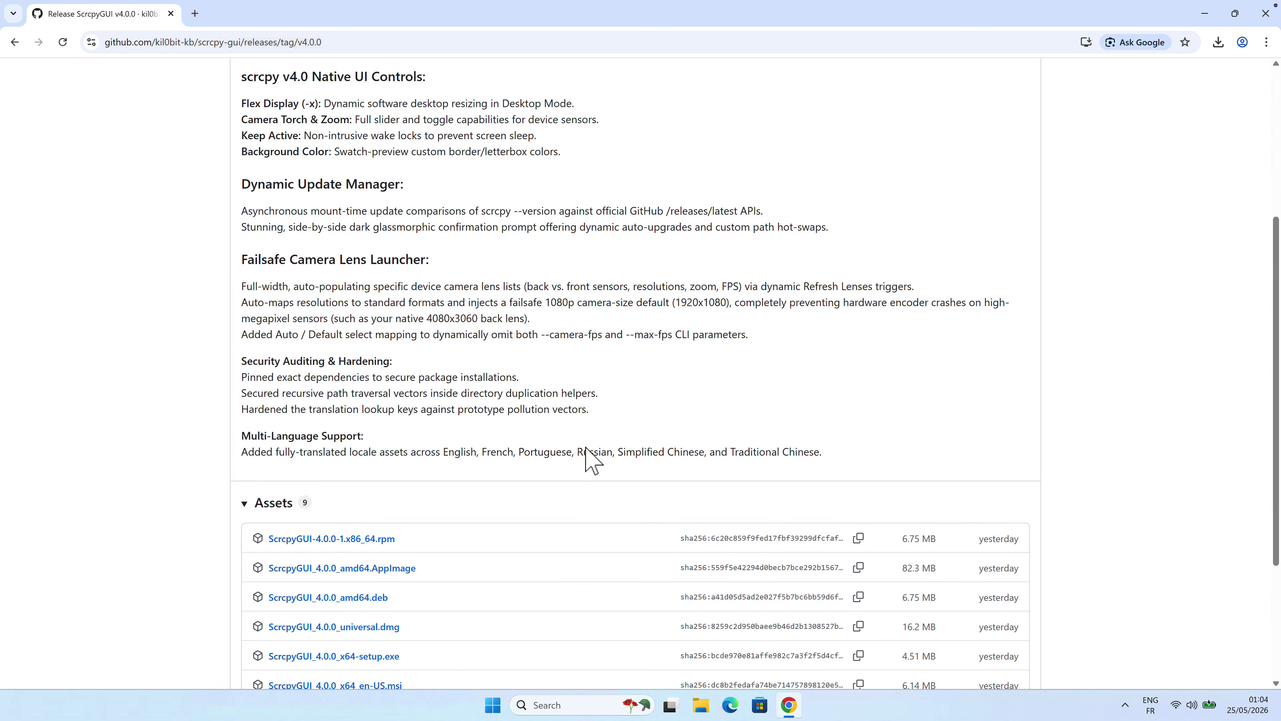
pyautogui.scroll(-3, 586, 454)
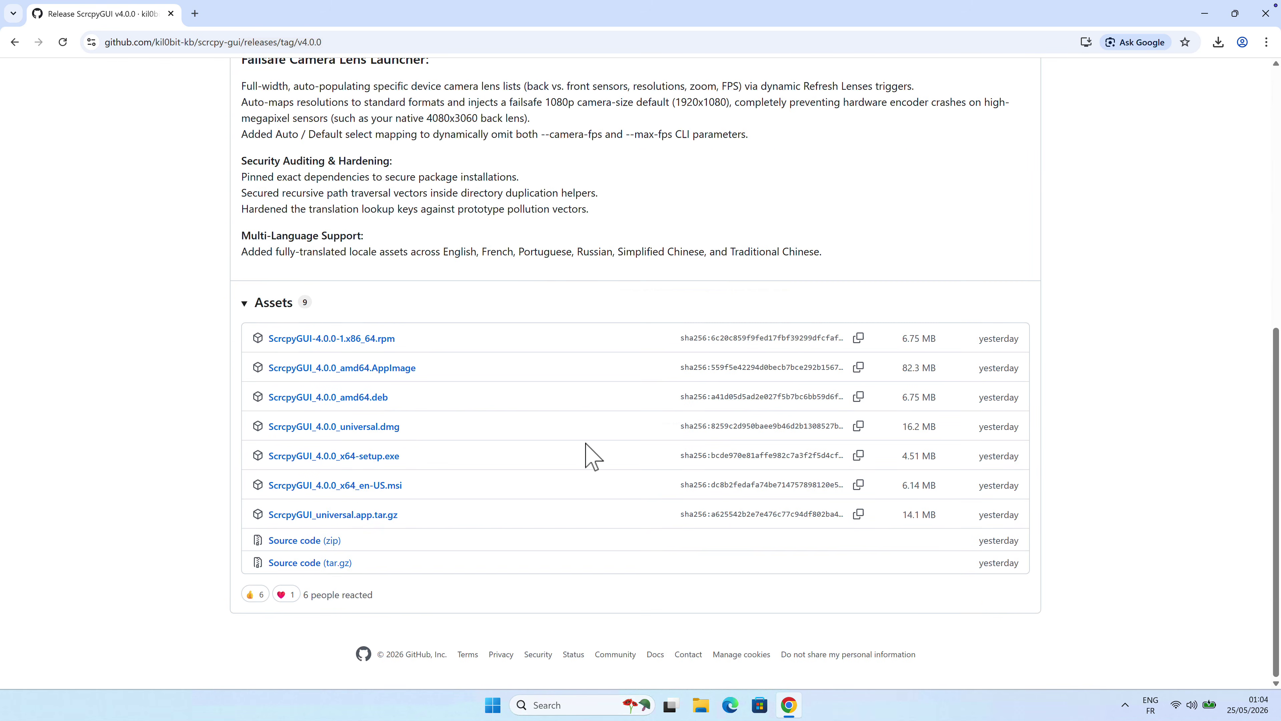
pyautogui.click(372, 460)
# - Launch the downloaded ScrcpyGUI setup file and allow it to run despite the SmartScreen block
pyautogui.click(1063, 108)
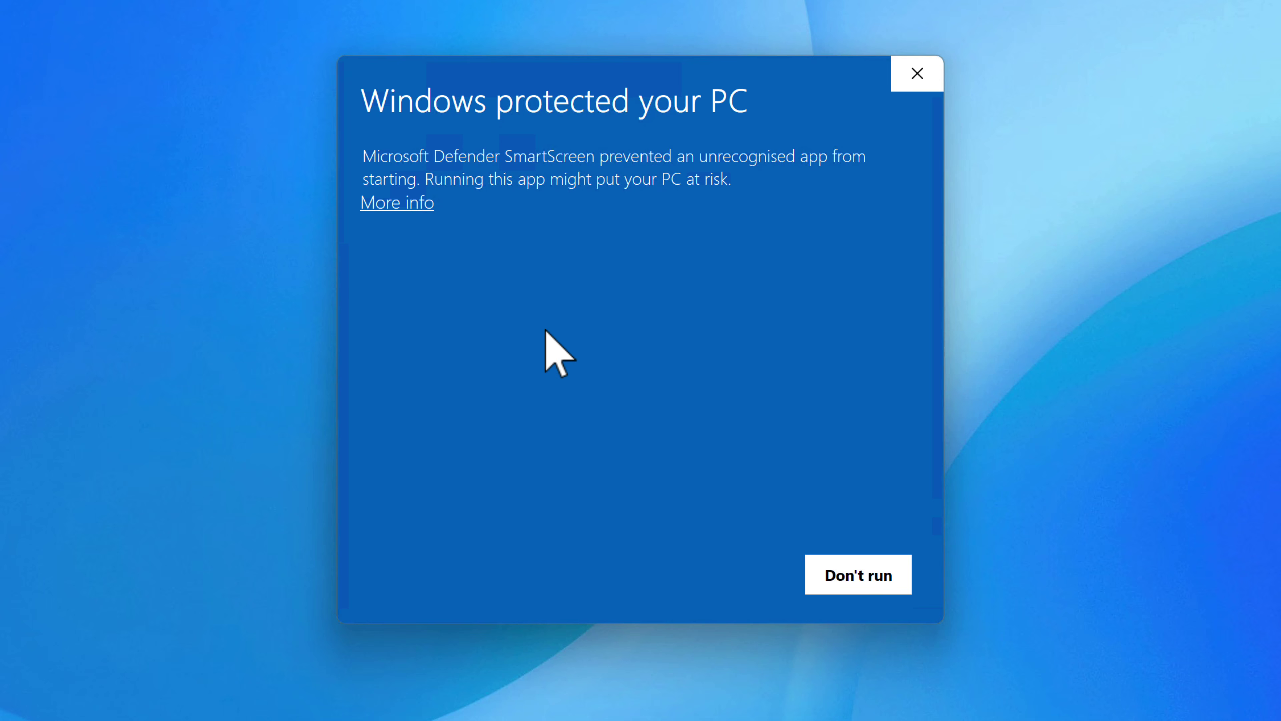
pyautogui.click(394, 207)
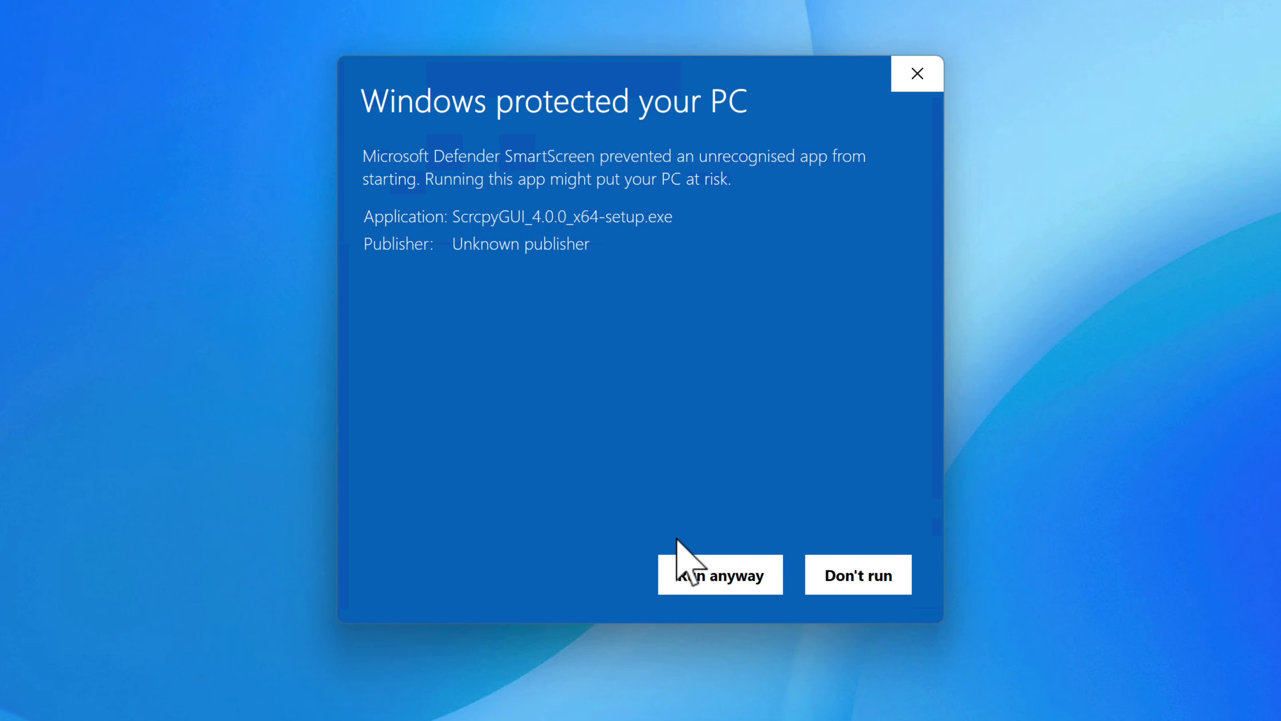
pyautogui.click(696, 584)
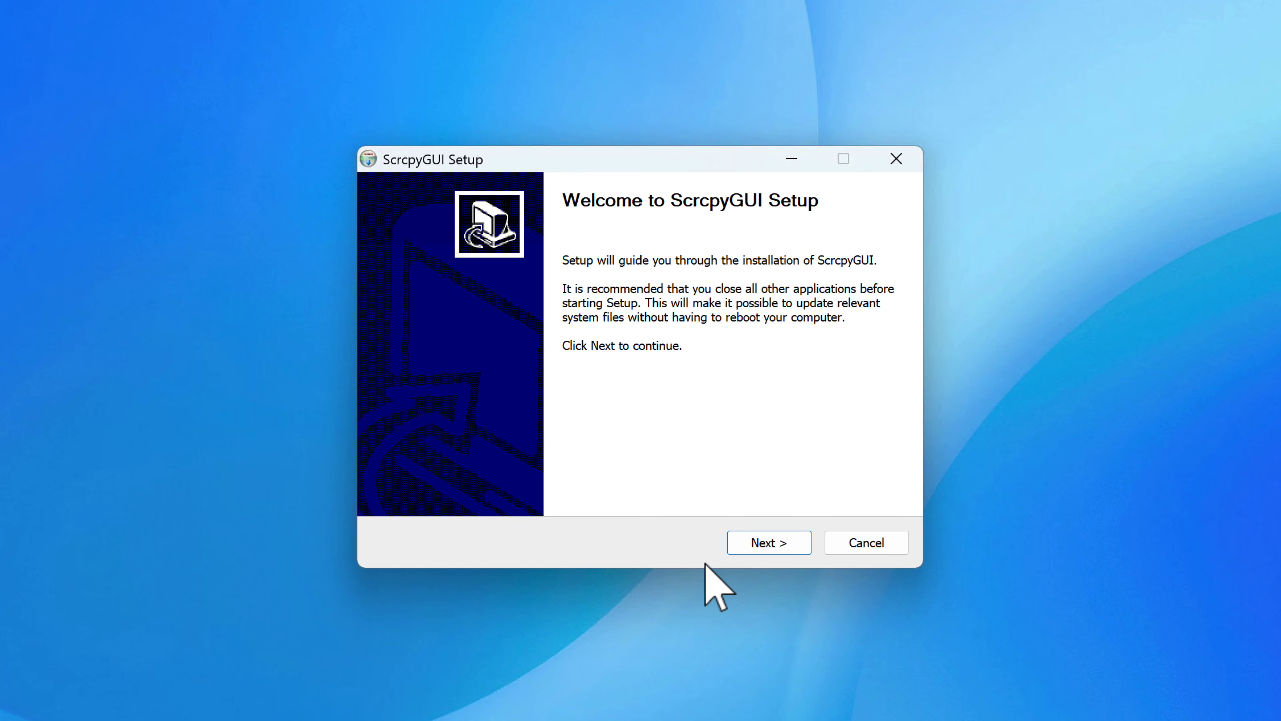
# - Install ScrcpyGUI with the setup wizard and finish with running the app and creating a desktop shortcut enabled
pyautogui.click(746, 544)
pyautogui.click(745, 544)
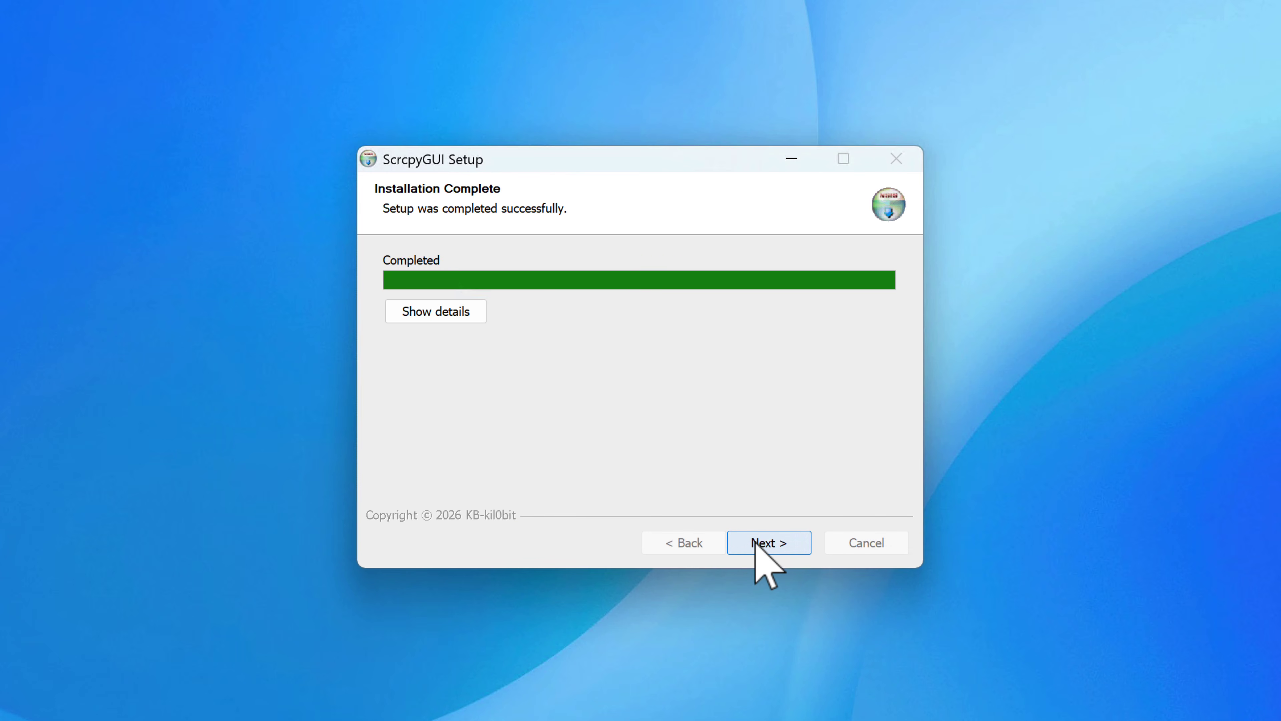
pyautogui.click(754, 542)
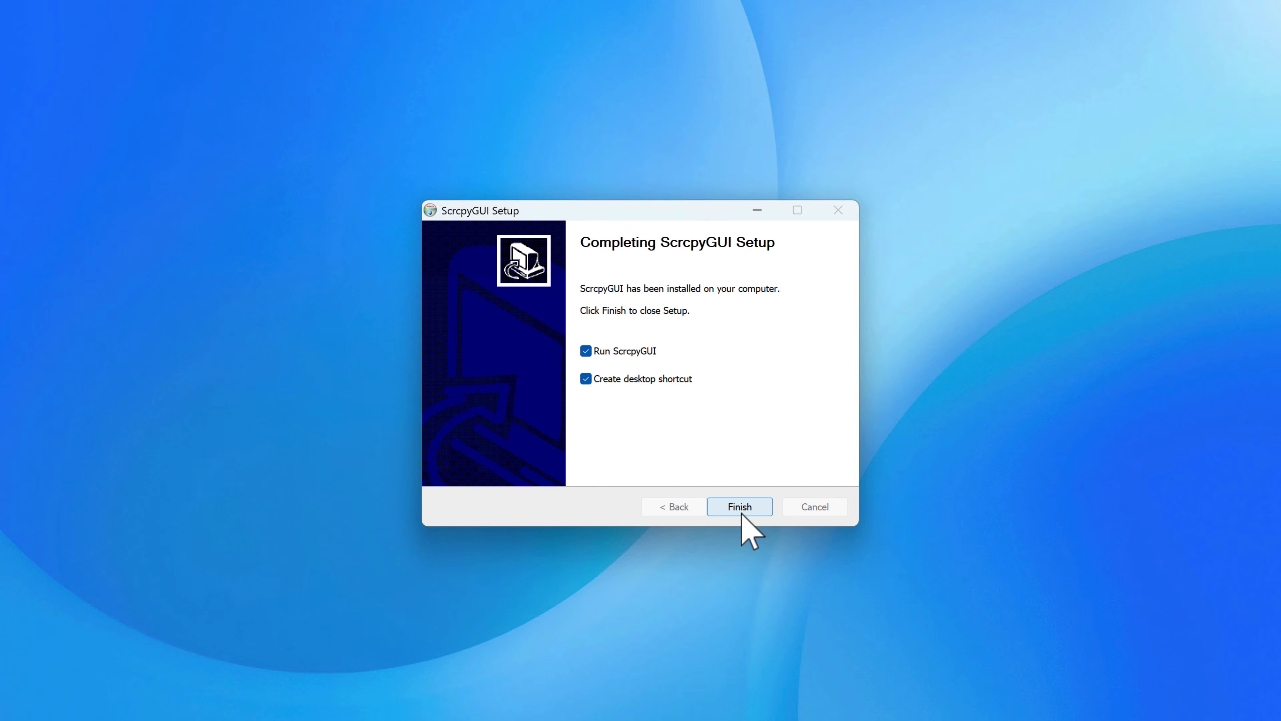
pyautogui.click(762, 543)
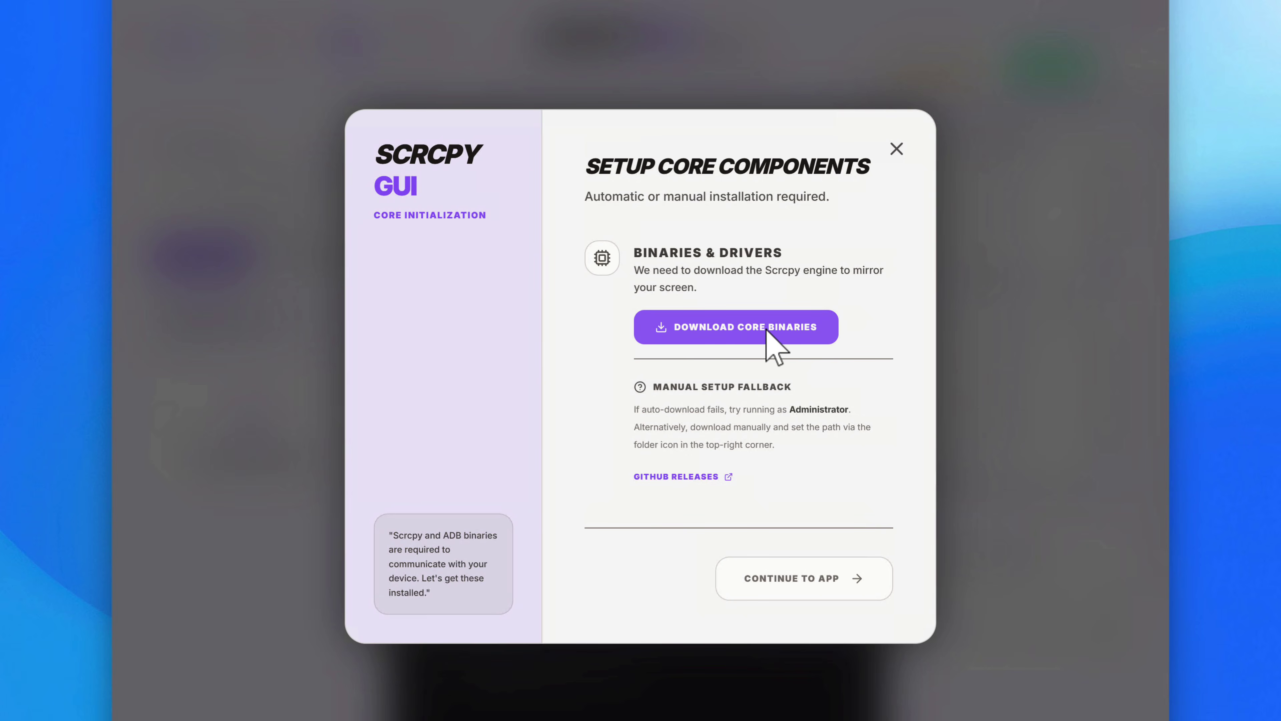
# - Download the core binaries, allow adb.exe network access through the firewall, and continue to the app
pyautogui.click(729, 326)
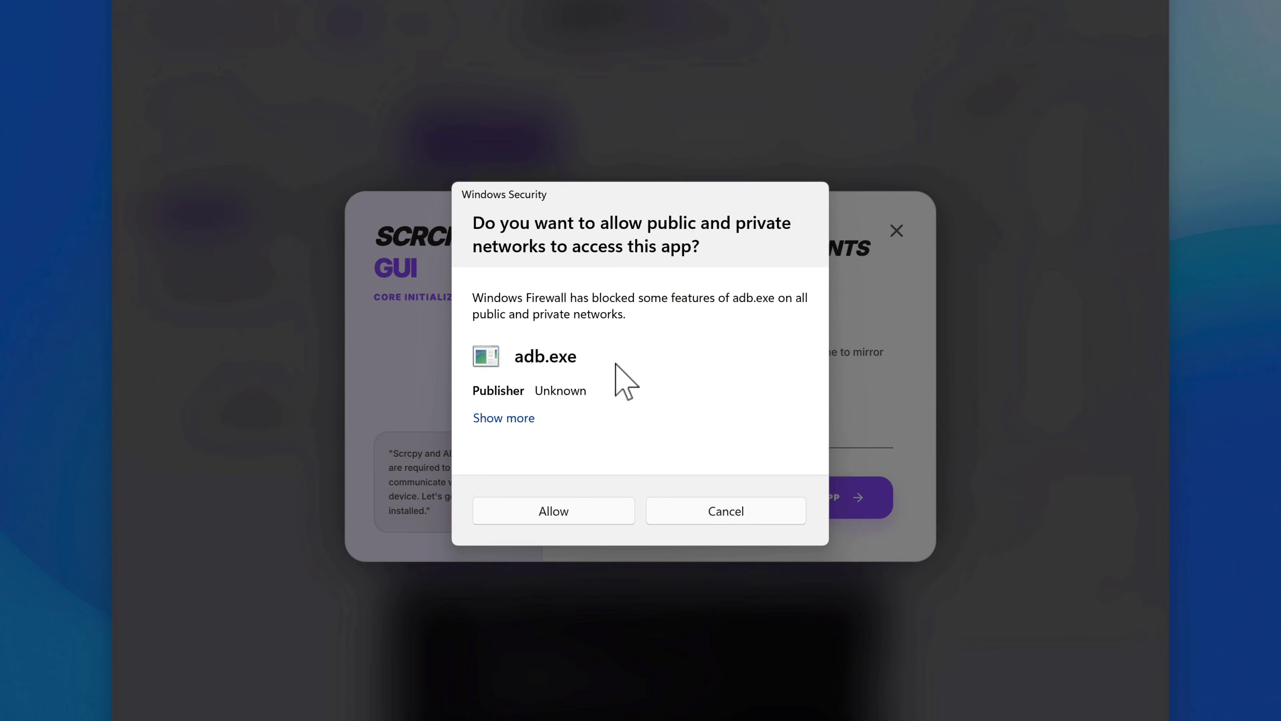
pyautogui.click(540, 511)
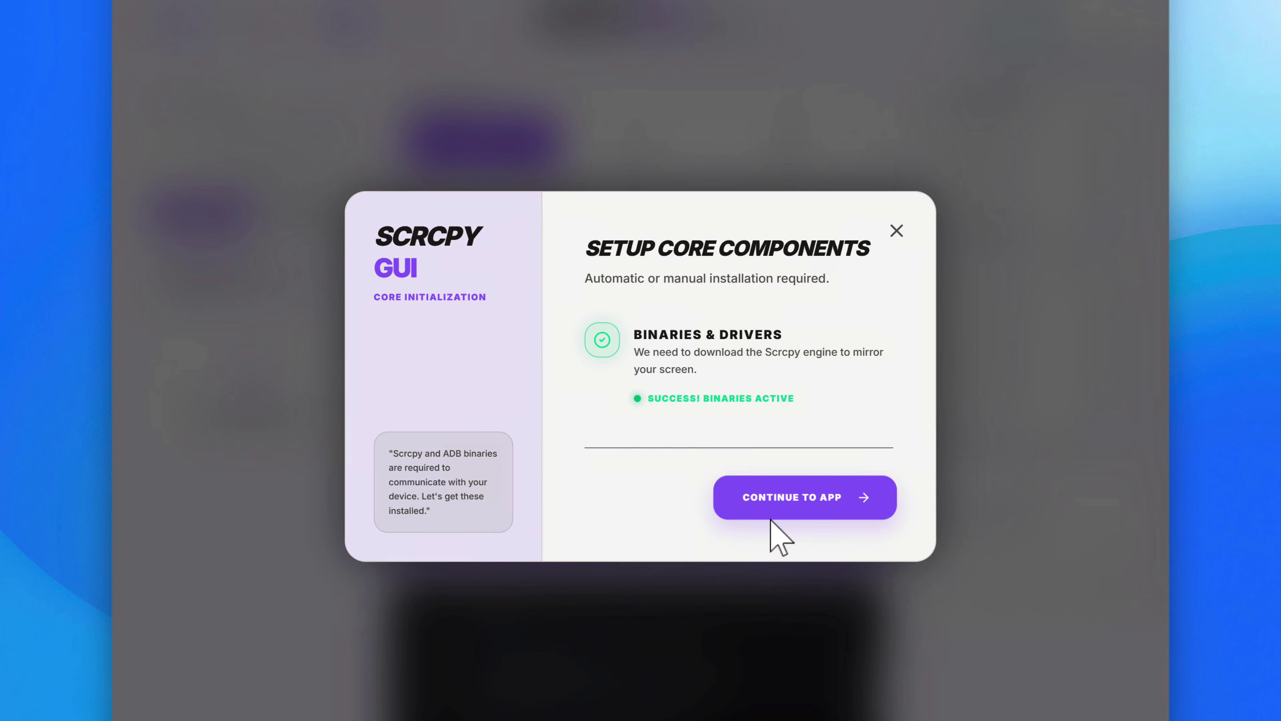
pyautogui.click(779, 507)
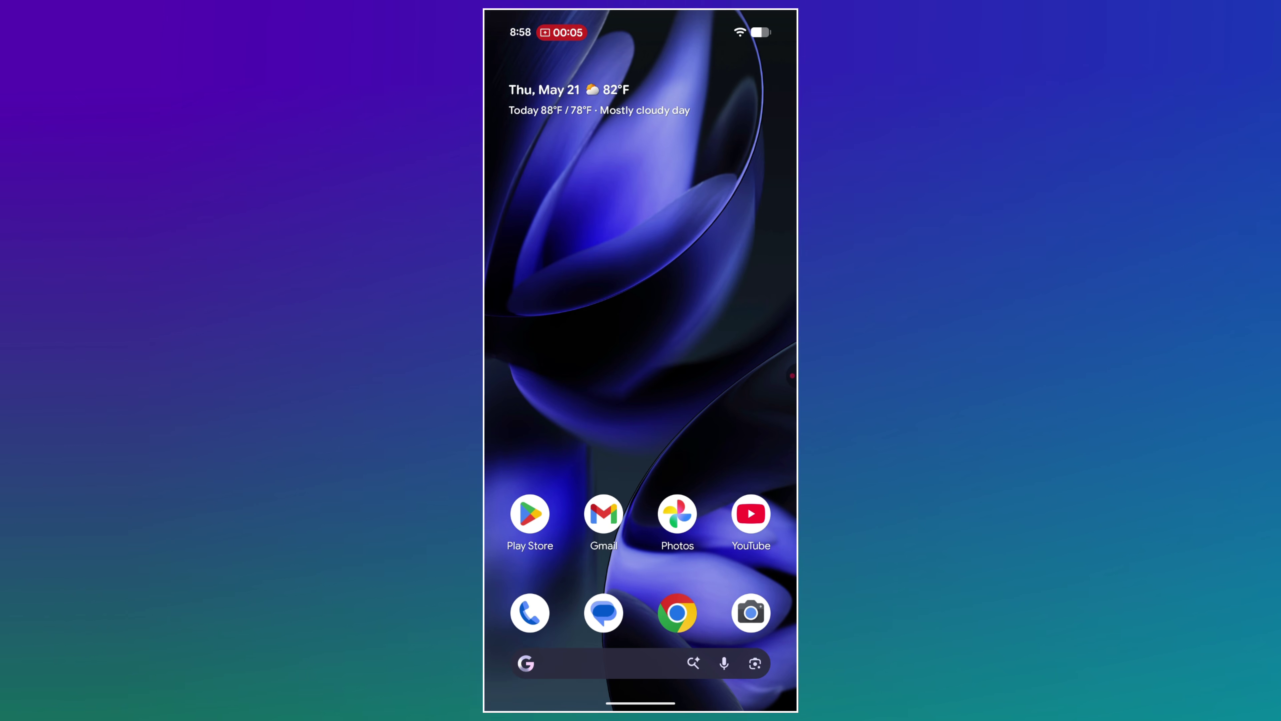
# - Open the phone's settings and find the Build number entry at the end of the device information page
pyautogui.moveTo(677, 570); pyautogui.dragTo(677, 252)
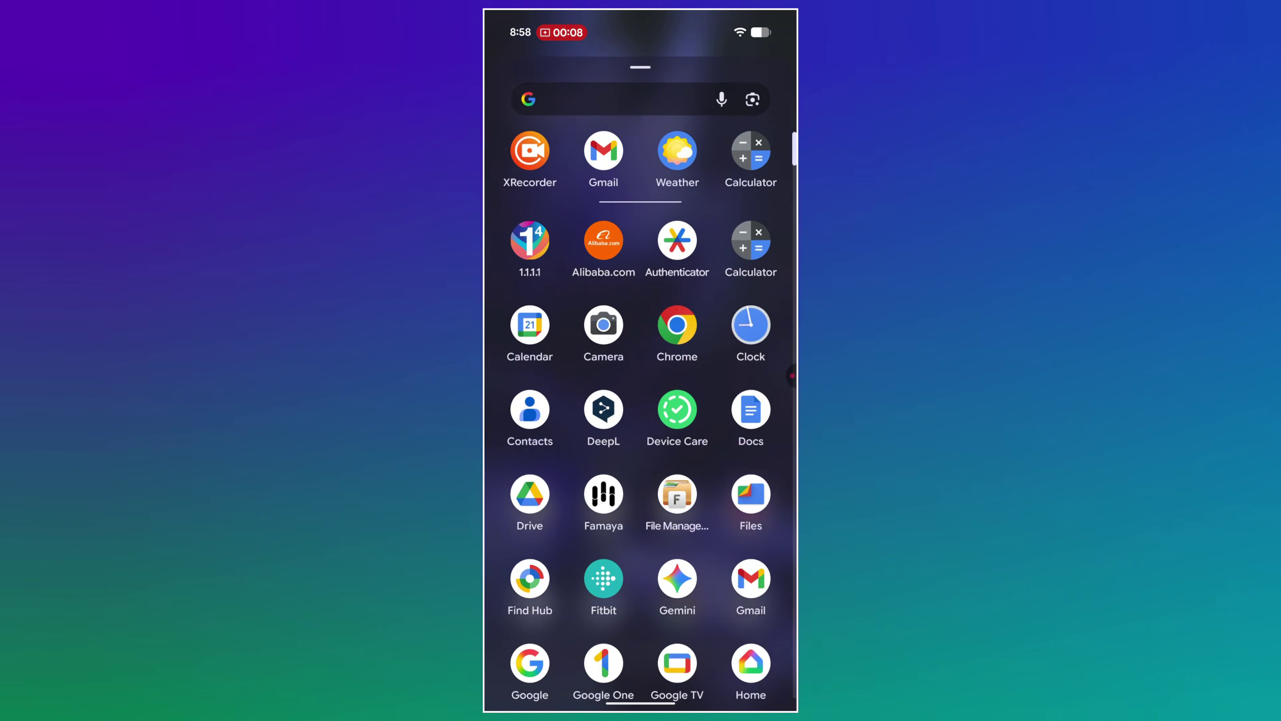
pyautogui.scroll(-10, 677, 485)
pyautogui.click(742, 309)
pyautogui.scroll(-8, 677, 454)
pyautogui.scroll(1, 678, 454)
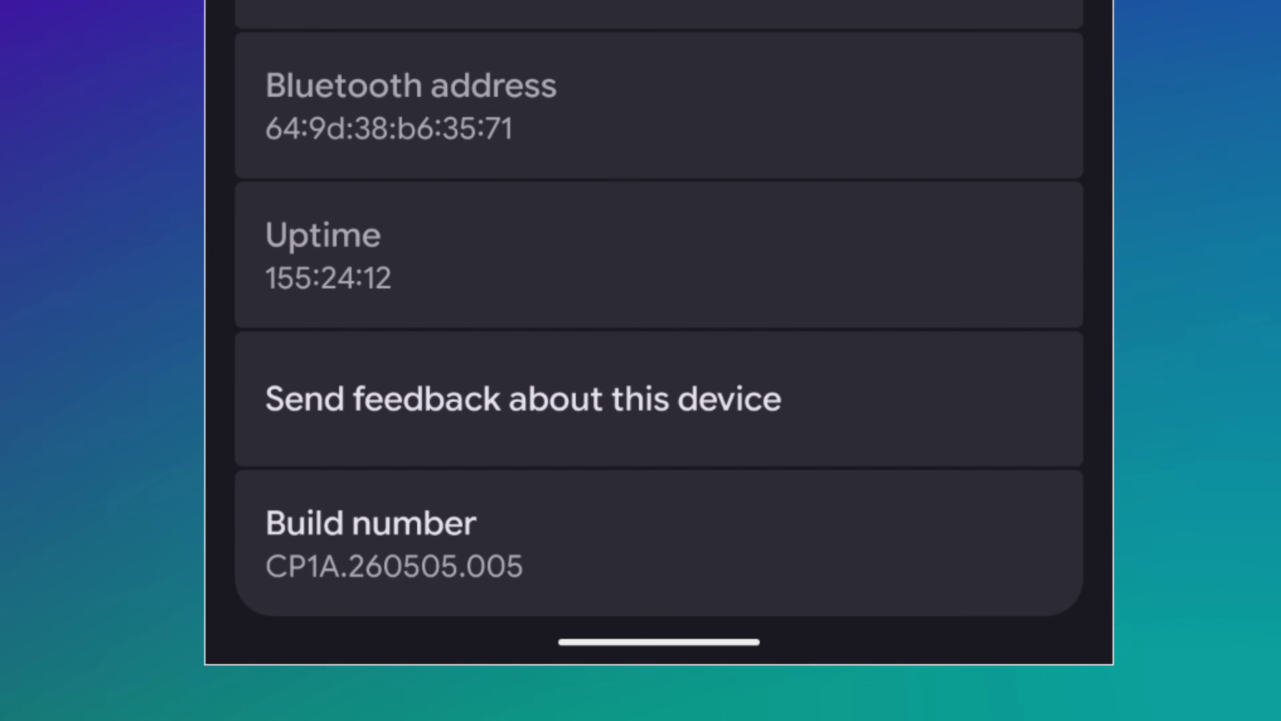
pyautogui.scroll(1, 659, 332)
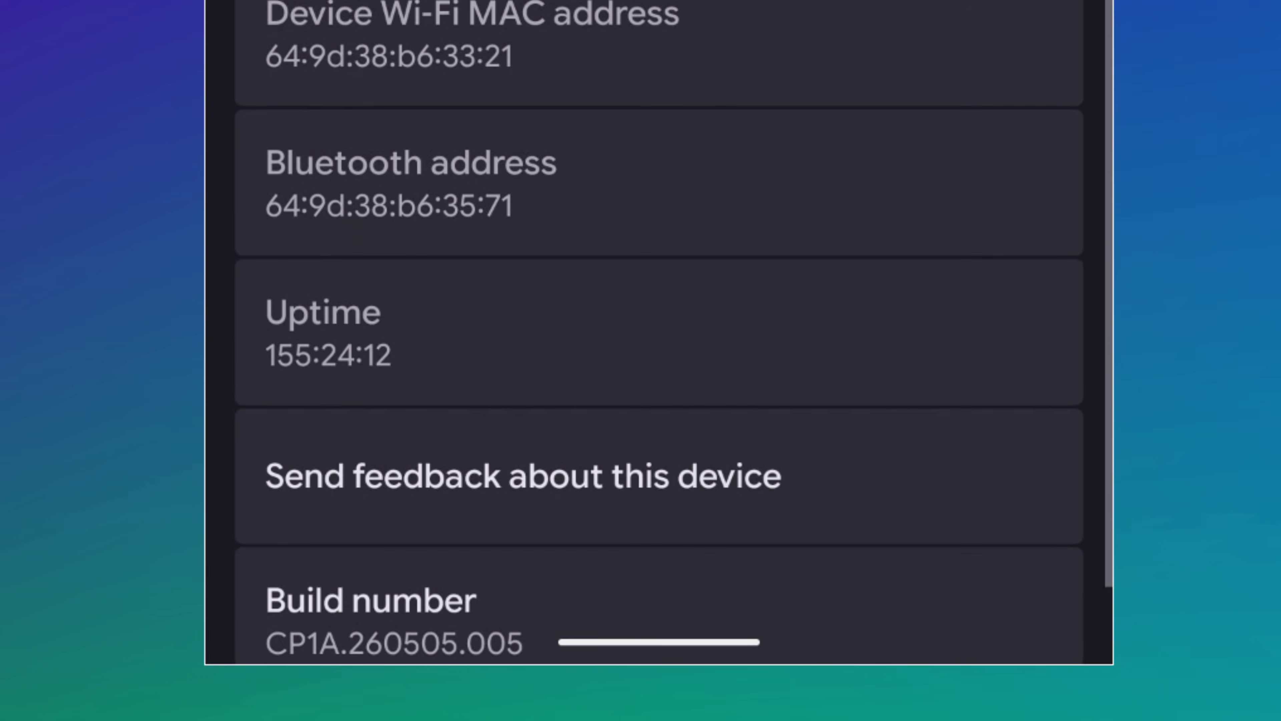
pyautogui.scroll(-2, 658, 333)
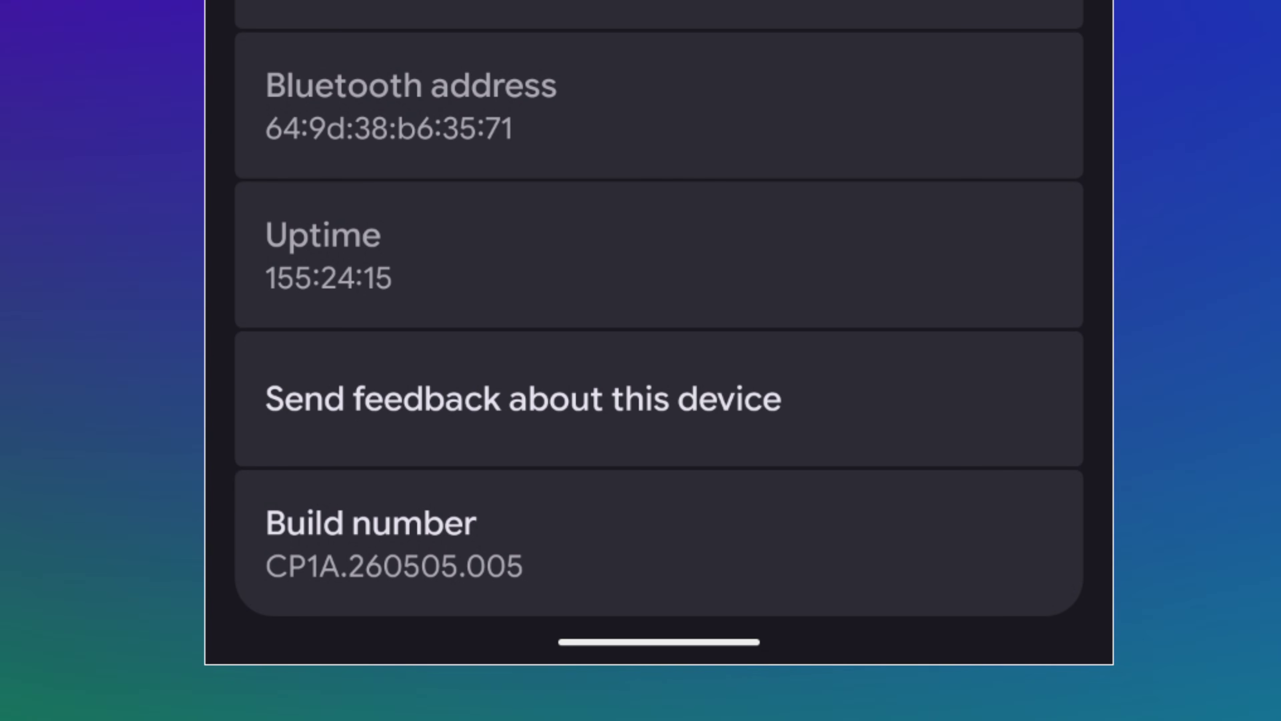
# - Tap the phone's Build number repeatedly to unlock Developer options
pyautogui.click(725, 551)
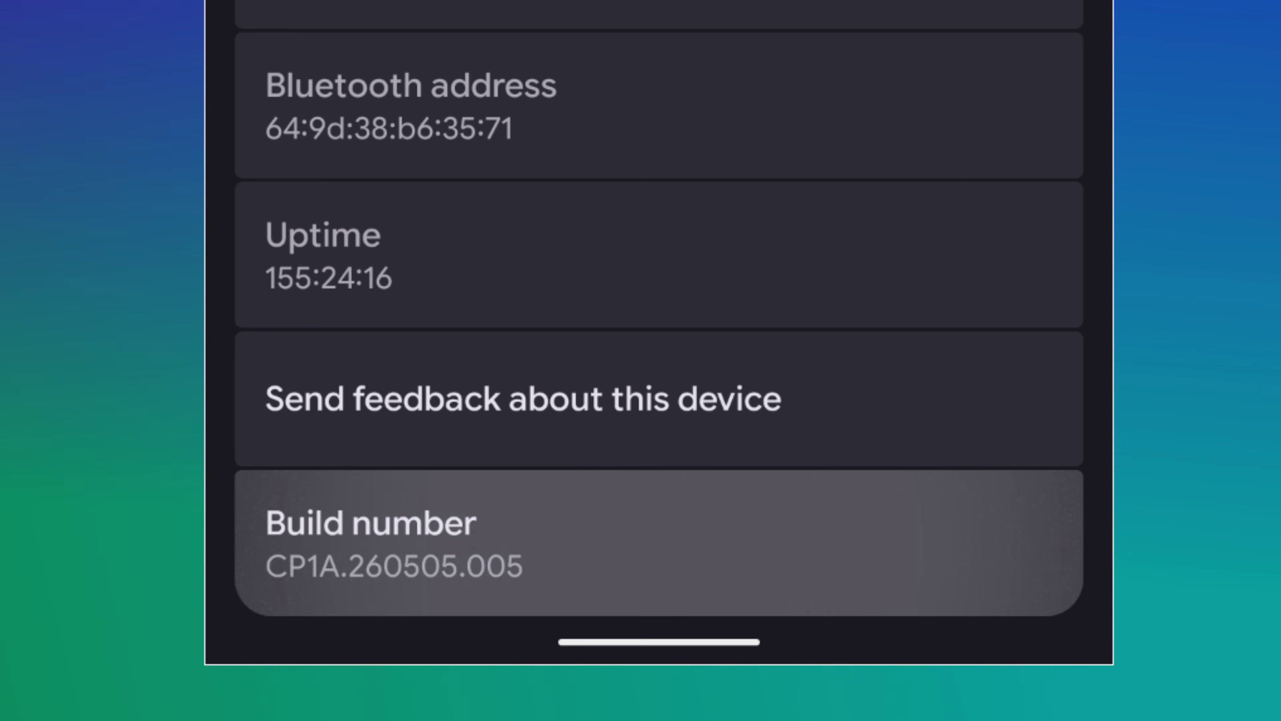
pyautogui.click(720, 556)
pyautogui.click(724, 554)
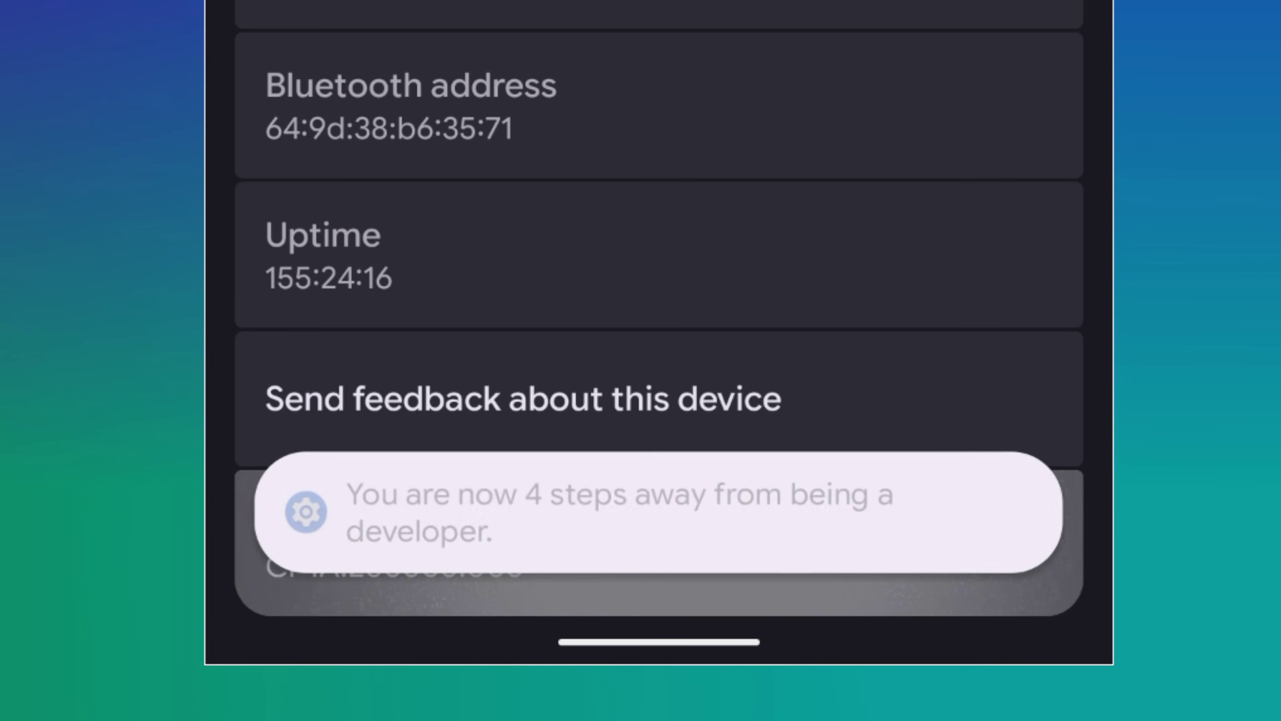
pyautogui.click(721, 555)
pyautogui.click(715, 545)
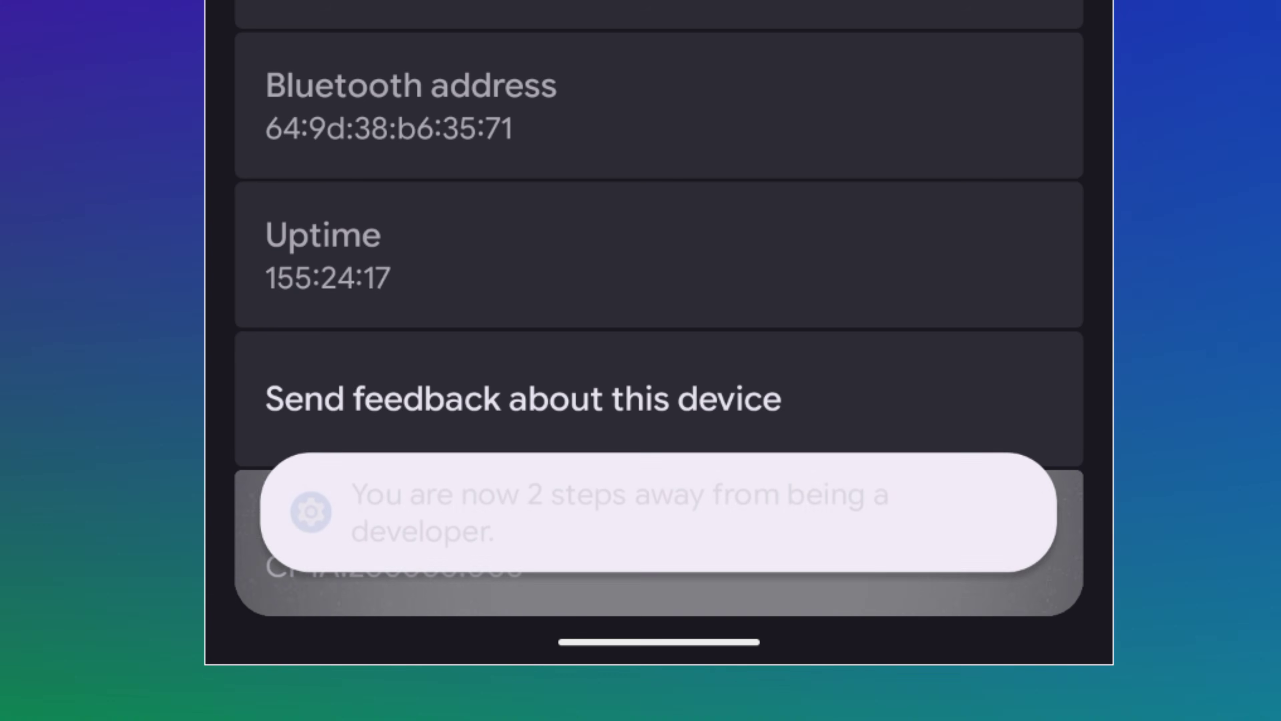
pyautogui.click(710, 541)
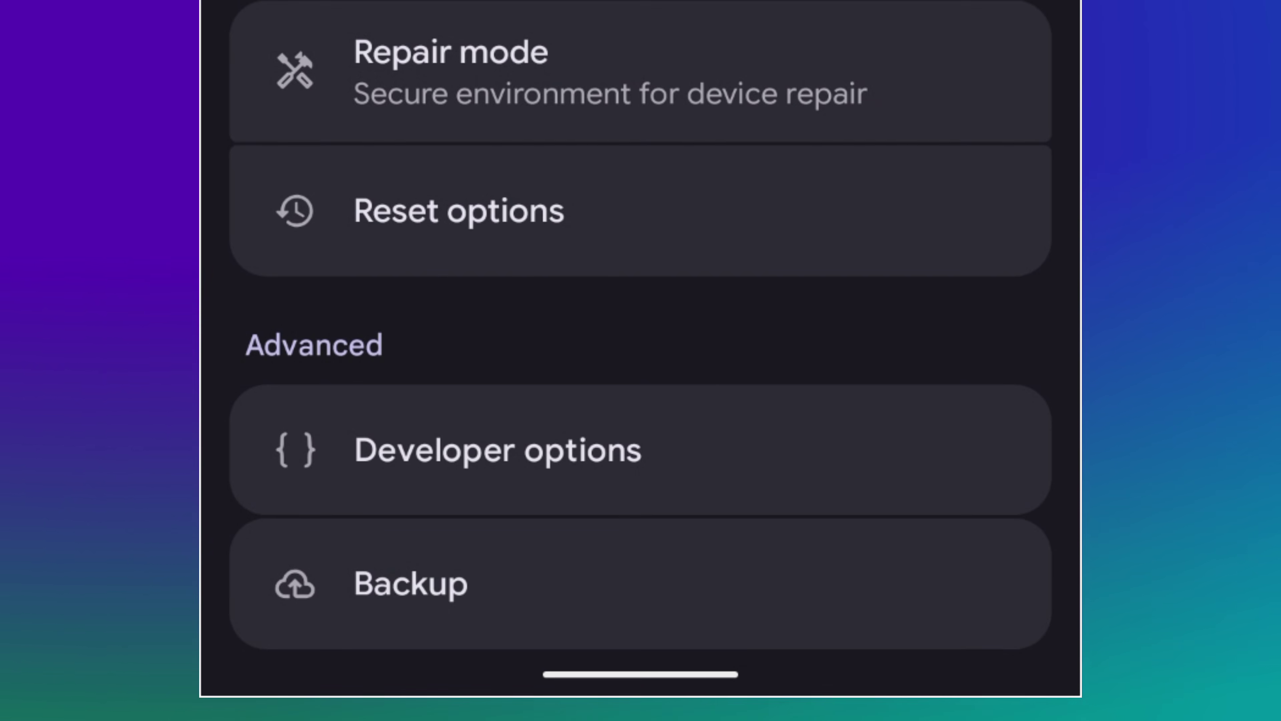
# - Open Developer options on the phone and allow USB debugging
pyautogui.click(498, 449)
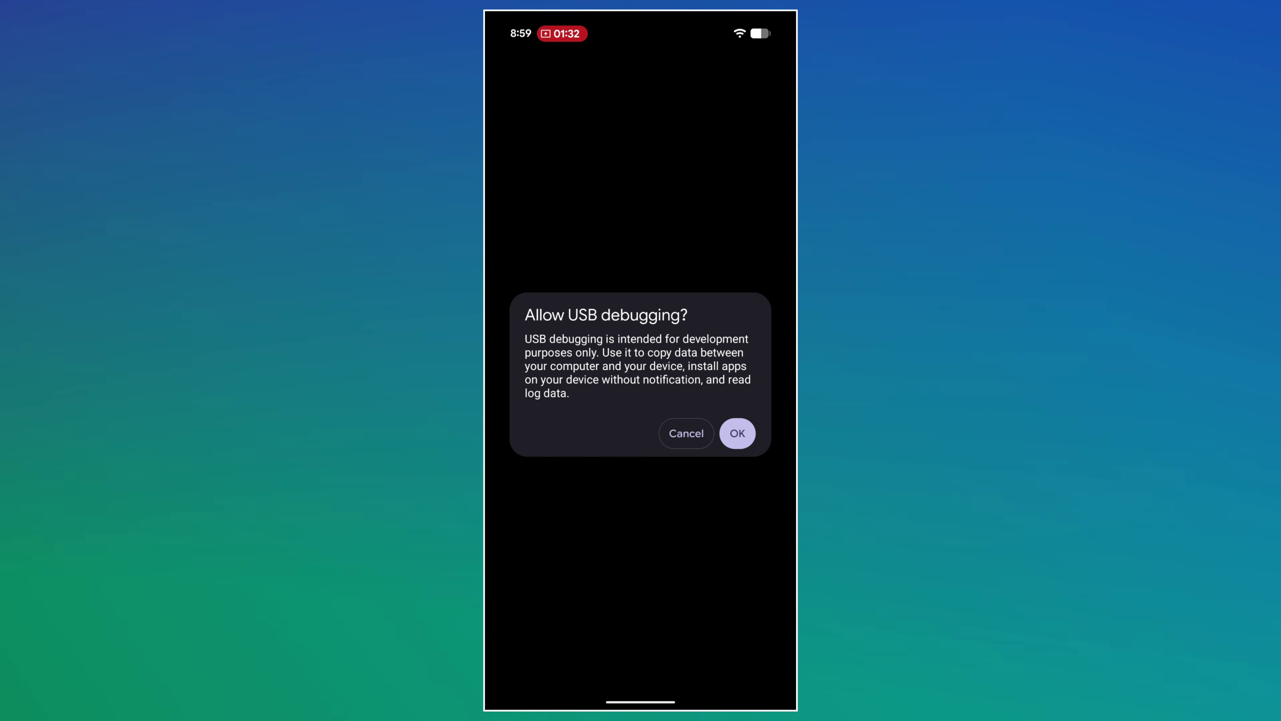
pyautogui.click(737, 433)
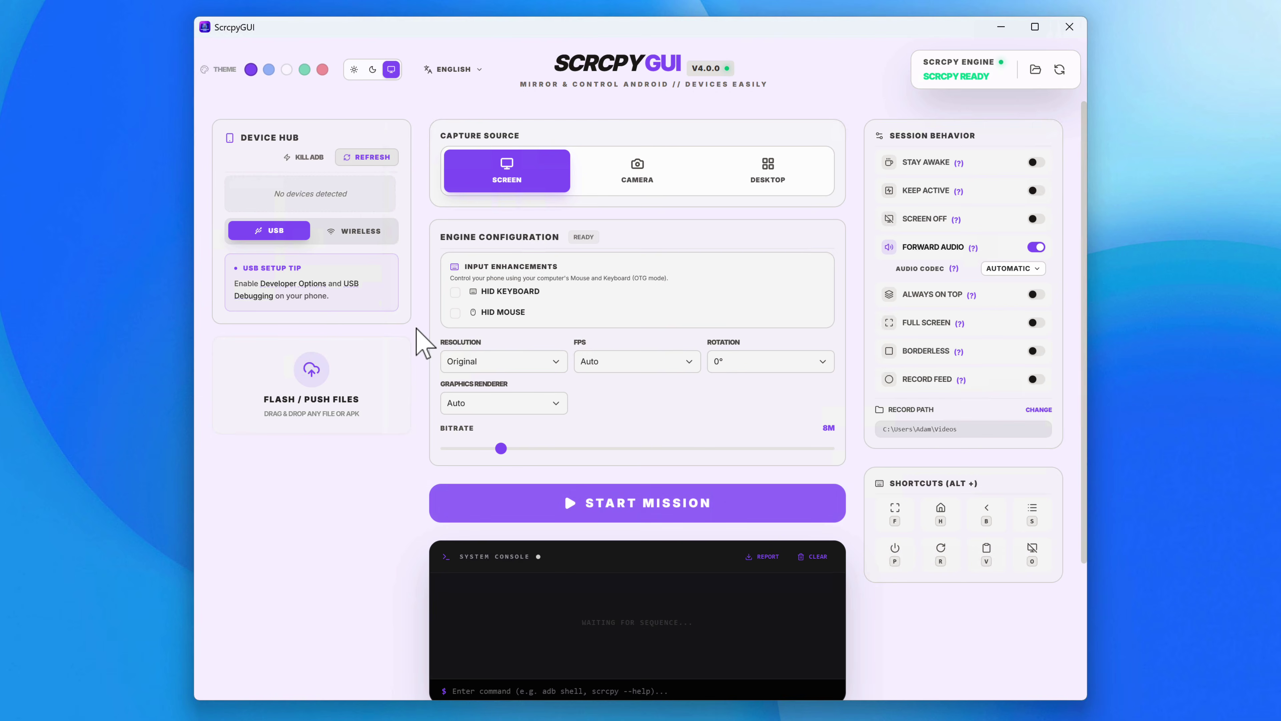
# - Keep the System appearance, preview the Carbon Stealth and red themes, and apply the blue theme in ScrcpyGUI
pyautogui.click(391, 70)
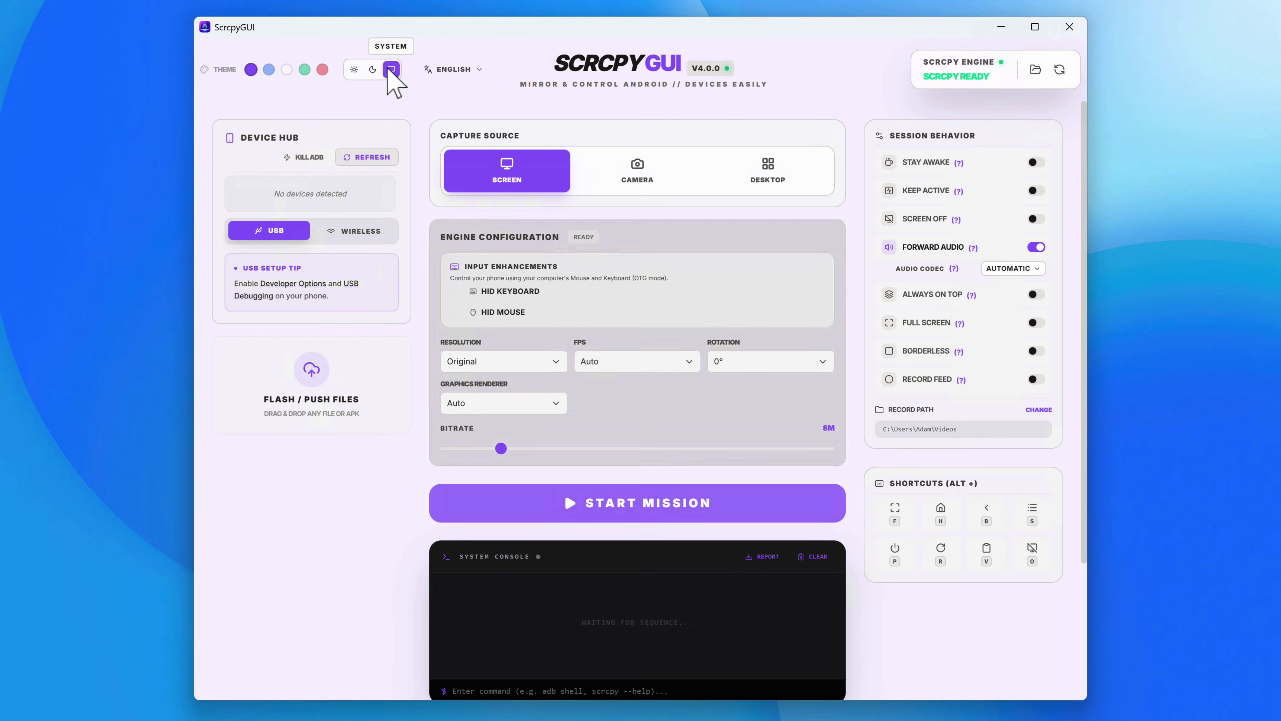
pyautogui.click(288, 70)
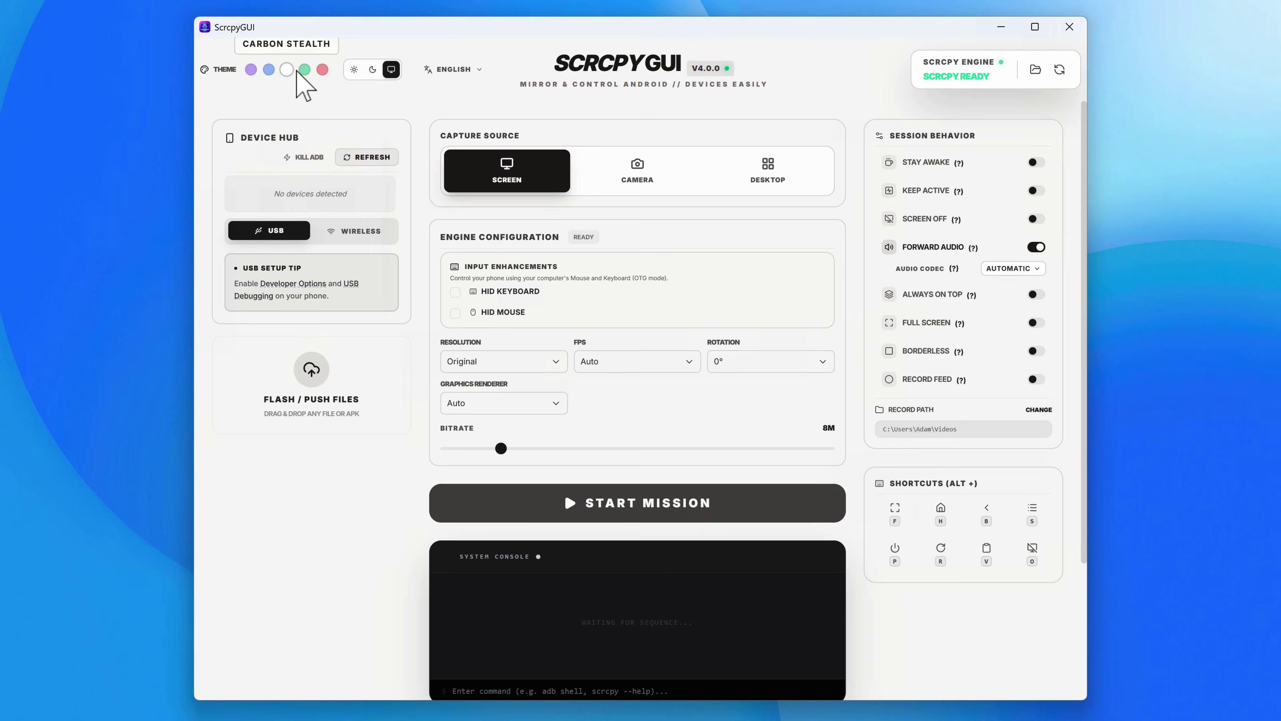
pyautogui.click(322, 70)
pyautogui.click(269, 70)
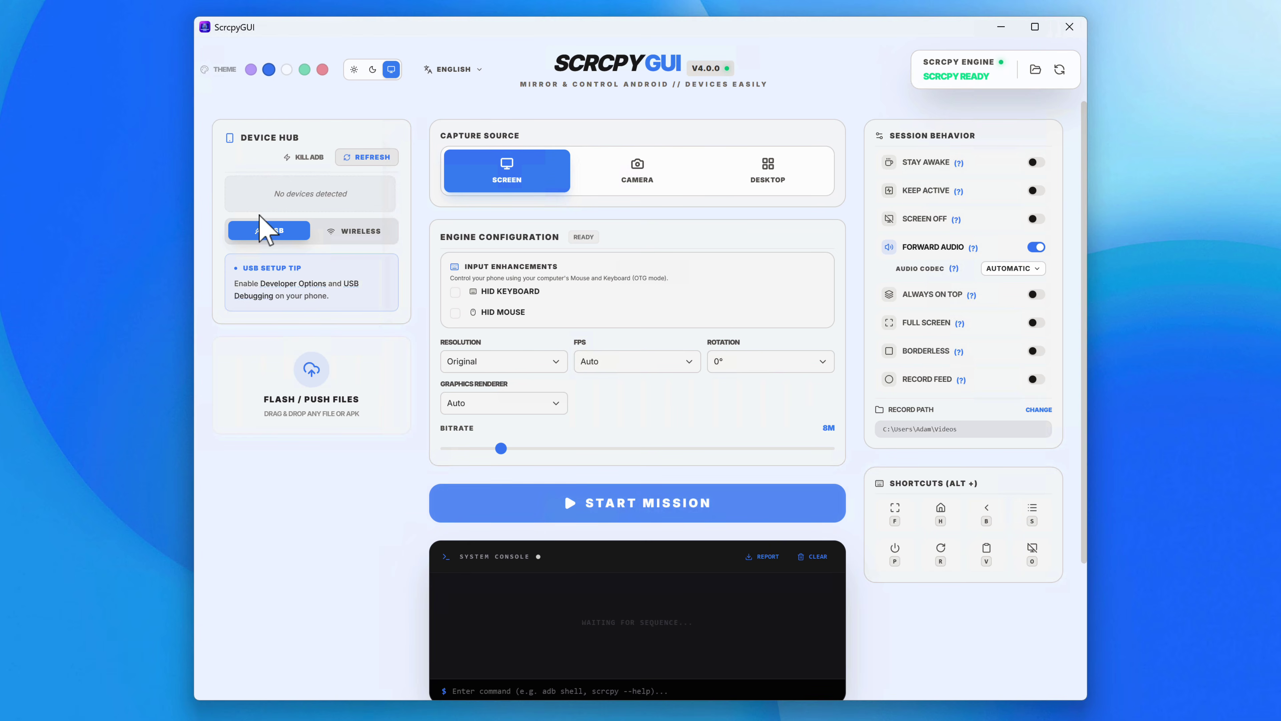
# - Refresh the Device Hub to detect the phone connected over USB
pyautogui.click(357, 154)
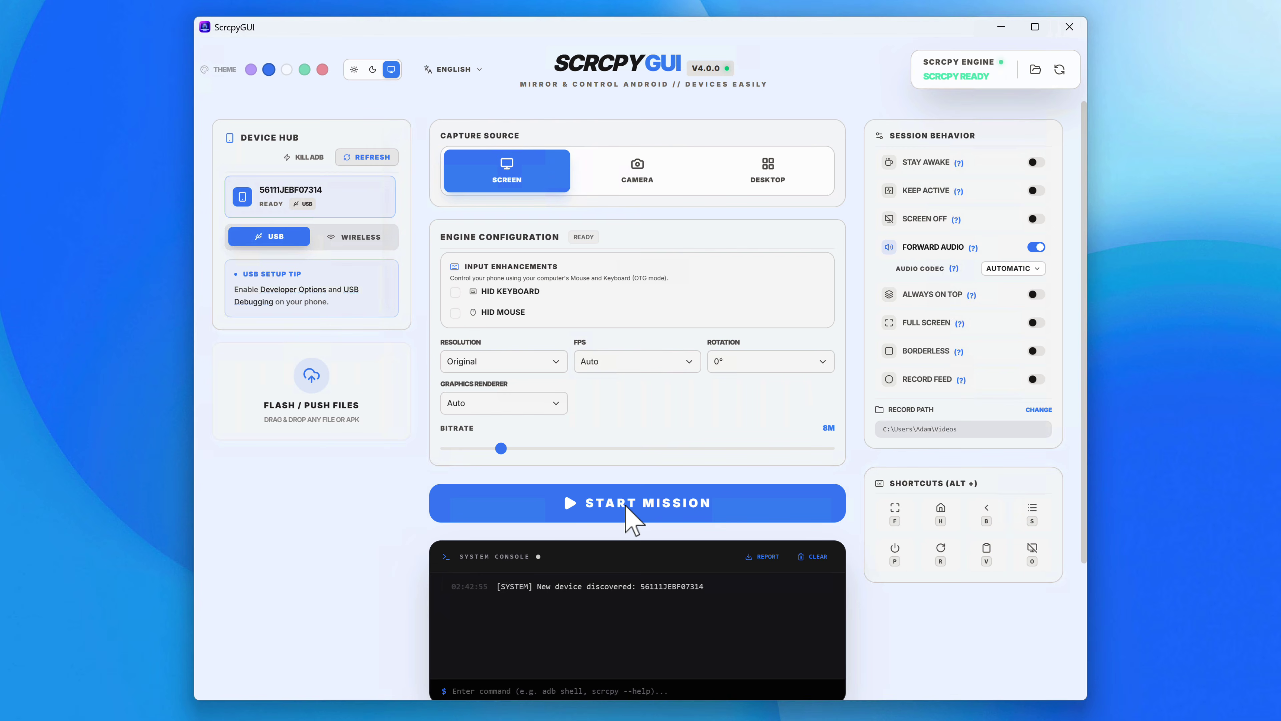
# - Start mirroring the phone's screen over USB and browse its app drawer from the home screen
pyautogui.click(630, 520)
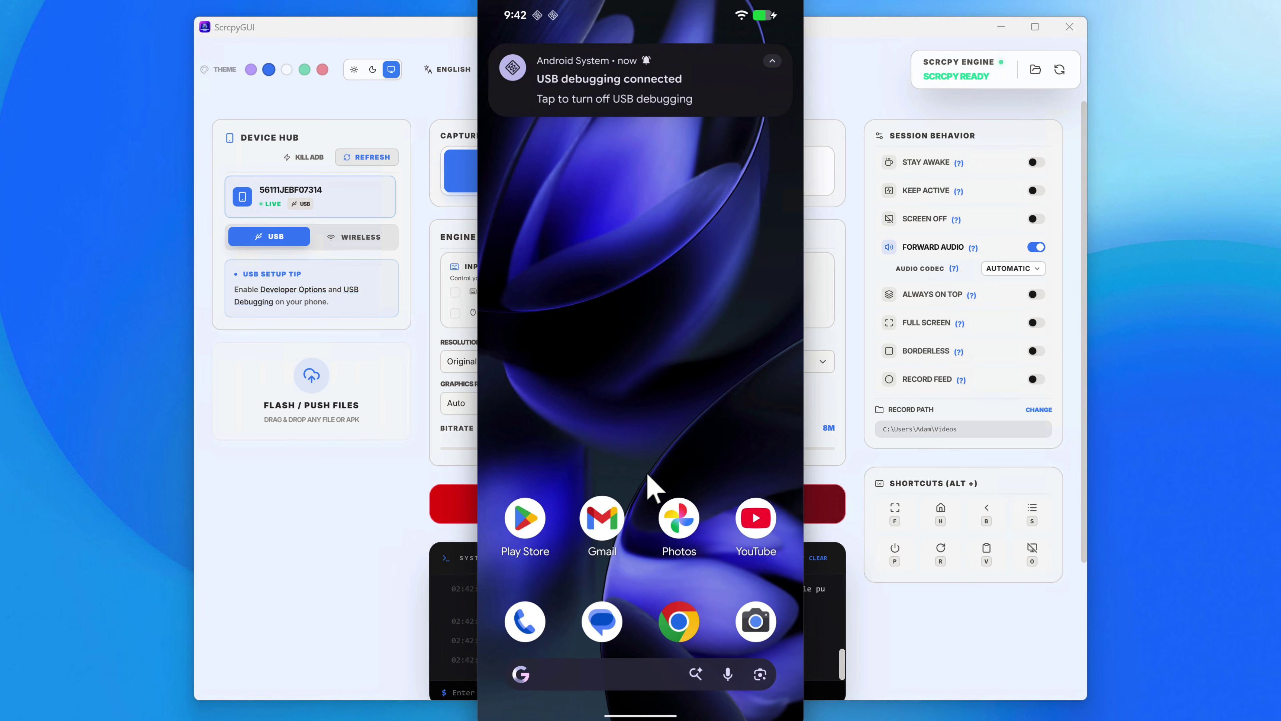
pyautogui.moveTo(676, 332); pyautogui.dragTo(636, 417)
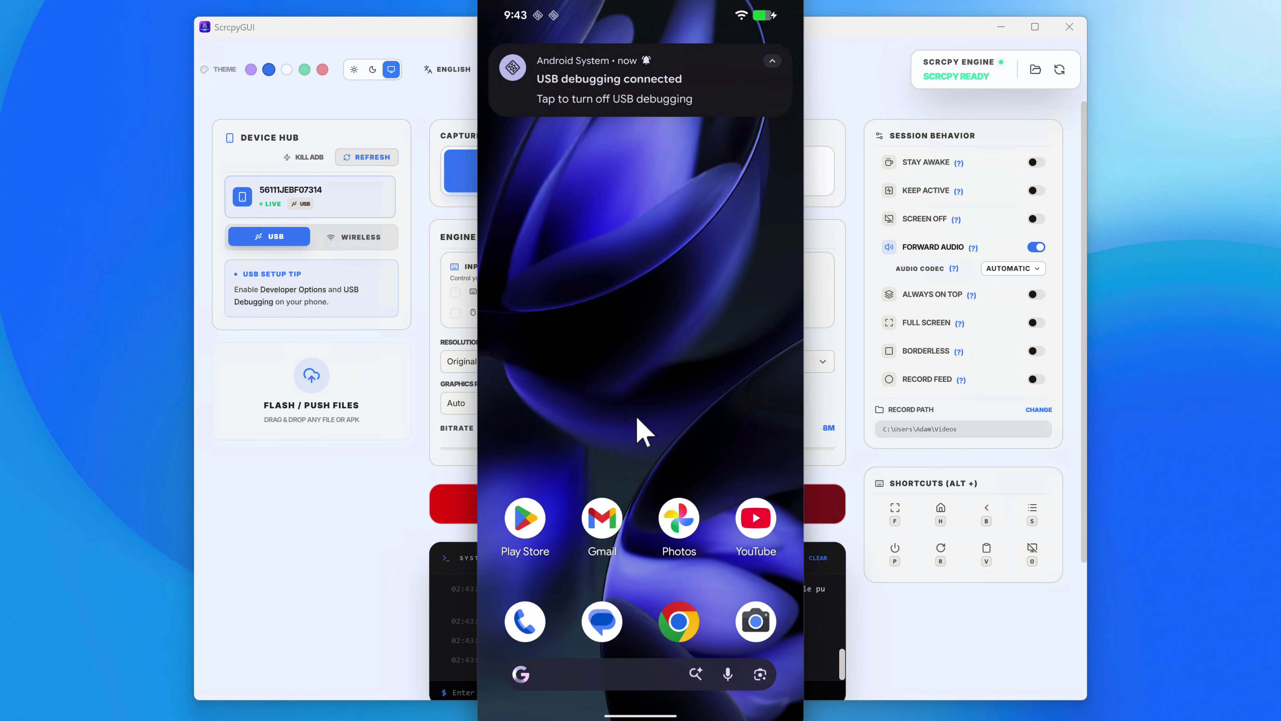
pyautogui.scroll(-2, 636, 415)
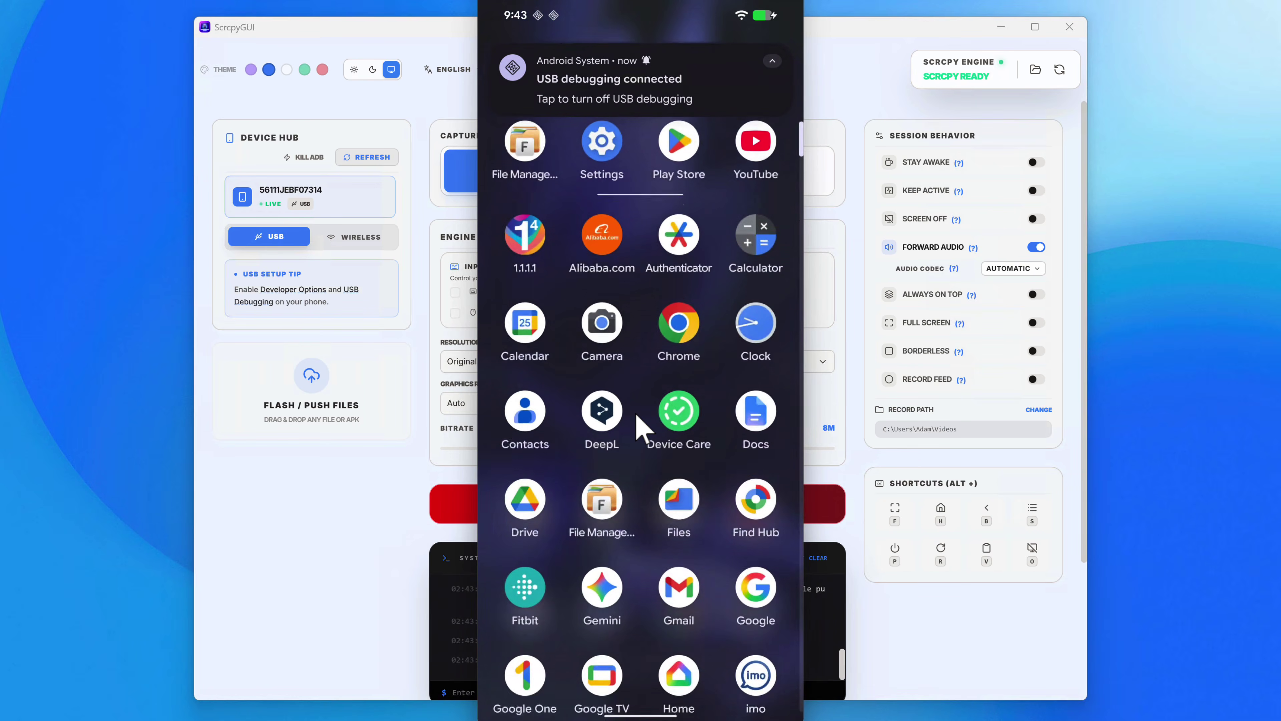
pyautogui.scroll(2, 637, 417)
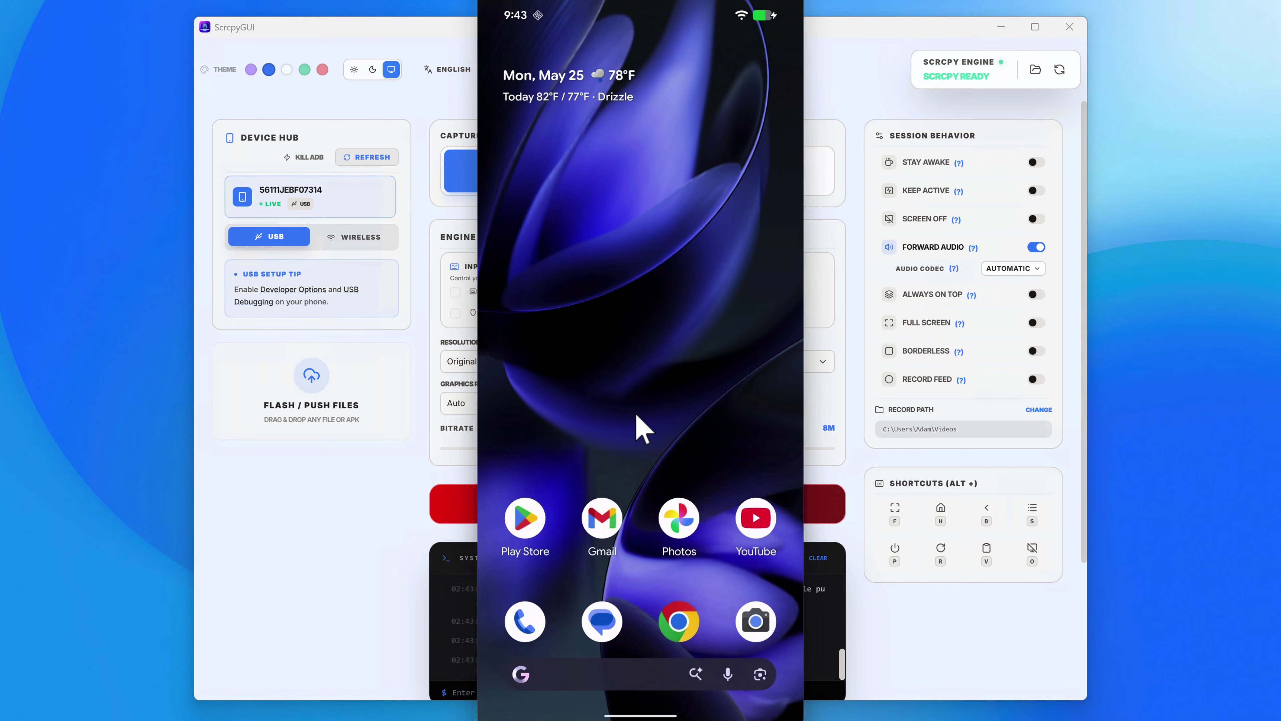
pyautogui.scroll(-5, 637, 415)
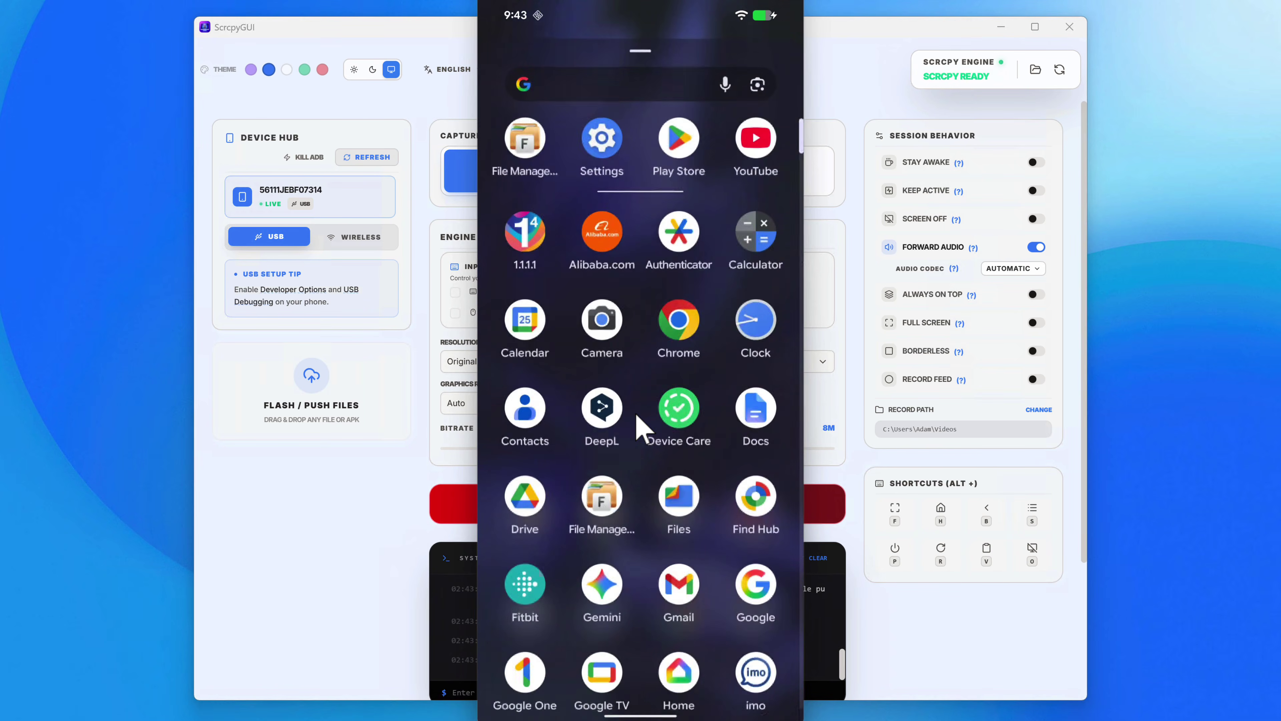
pyautogui.scroll(5, 636, 424)
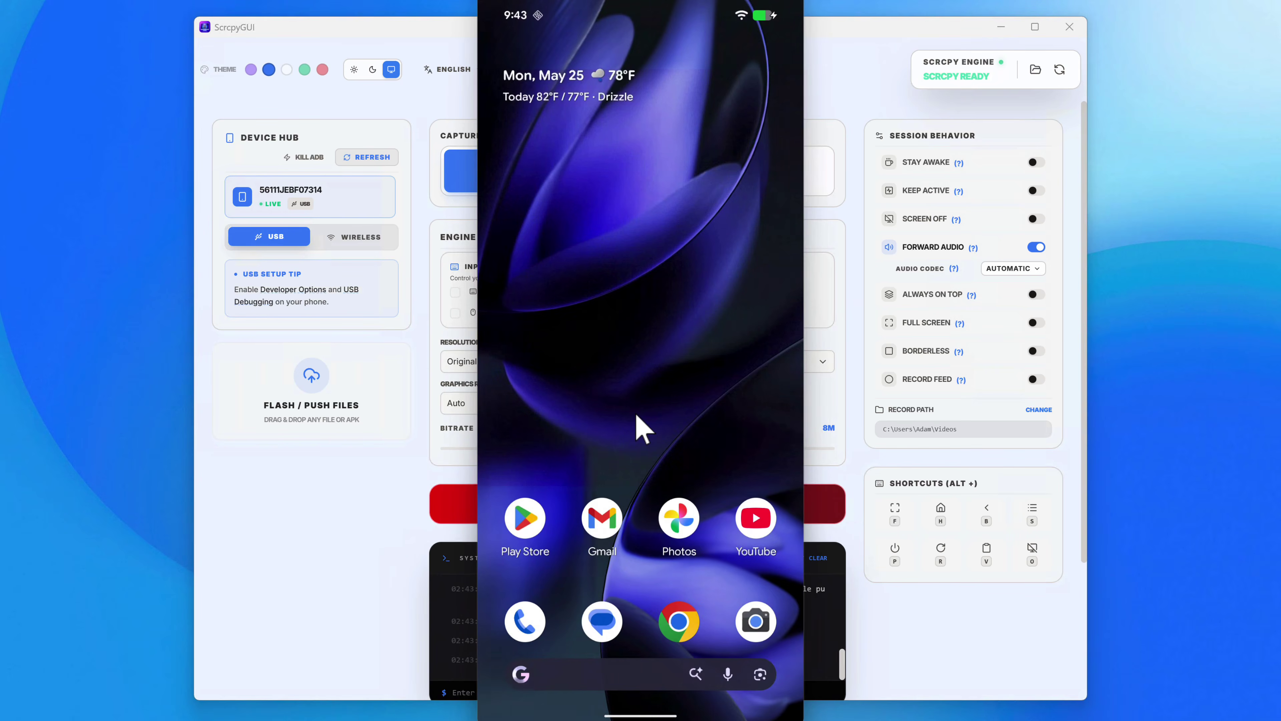
# - Browse the Play Store on the mirrored phone and return to the home screen
pyautogui.scroll(-2, 637, 424)
pyautogui.scroll(2, 636, 414)
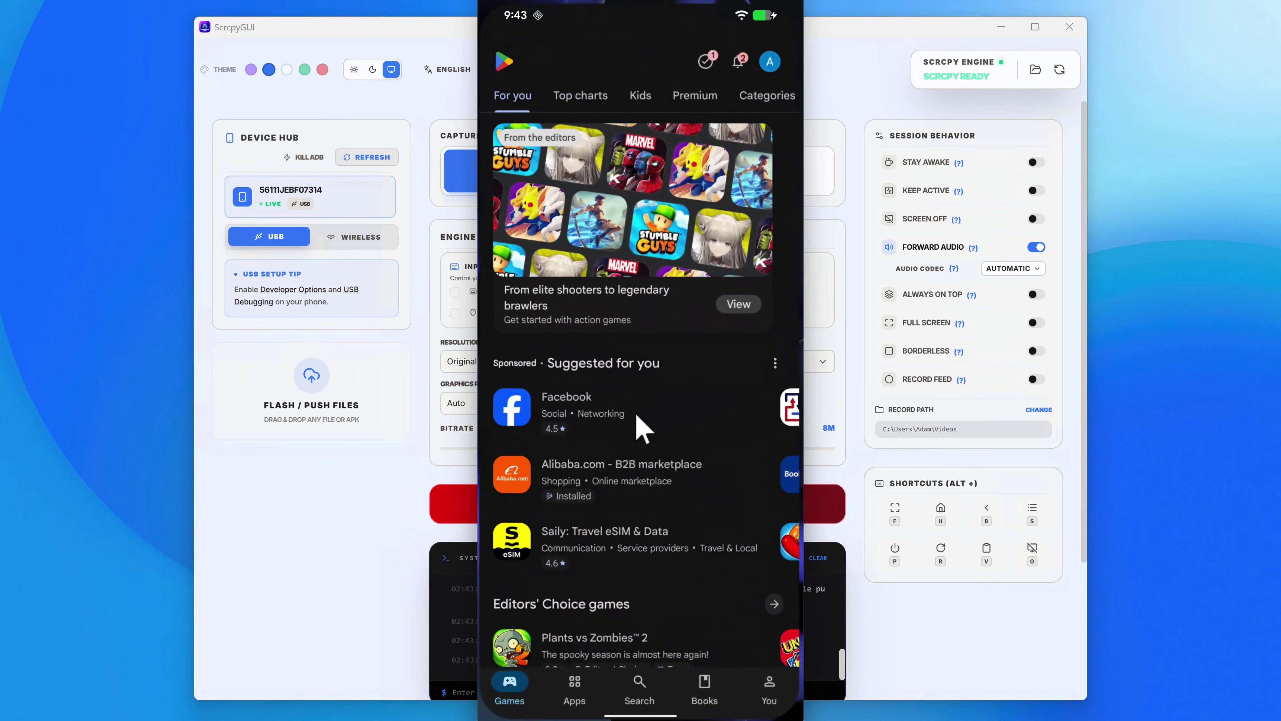
pyautogui.scroll(-5, 637, 415)
pyautogui.scroll(5, 637, 415)
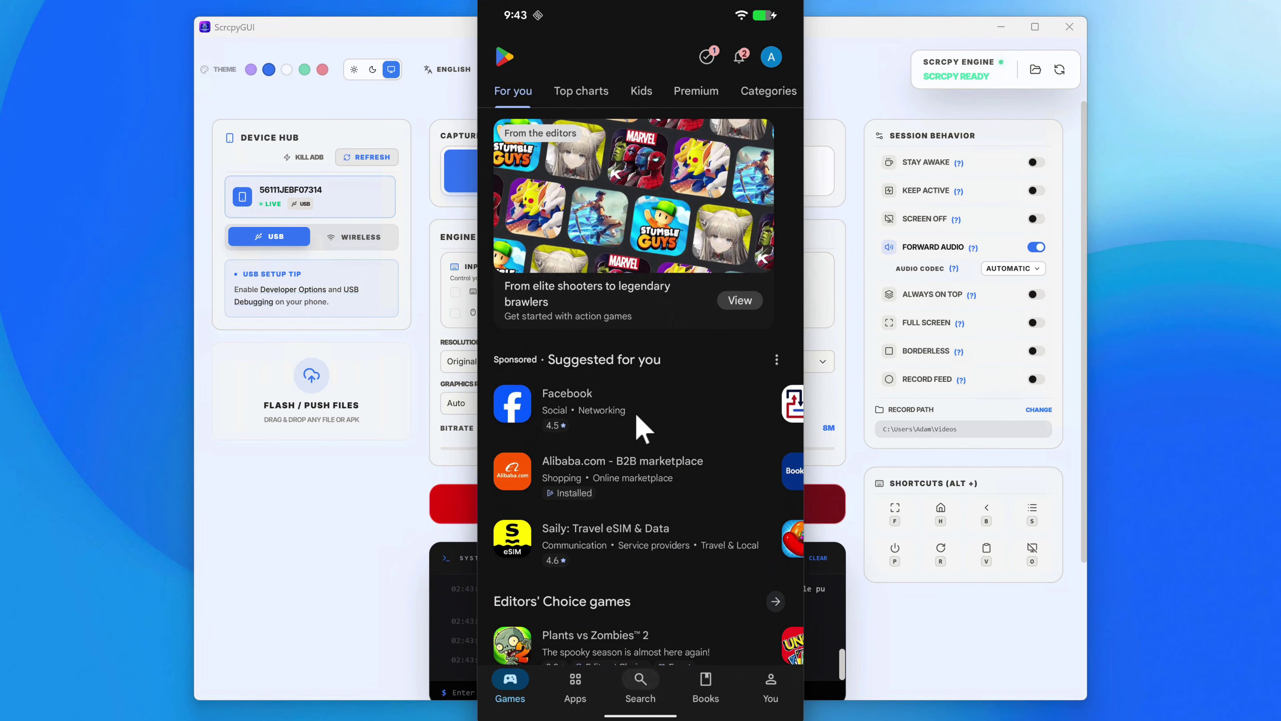
pyautogui.hotkey('alt', 'h')
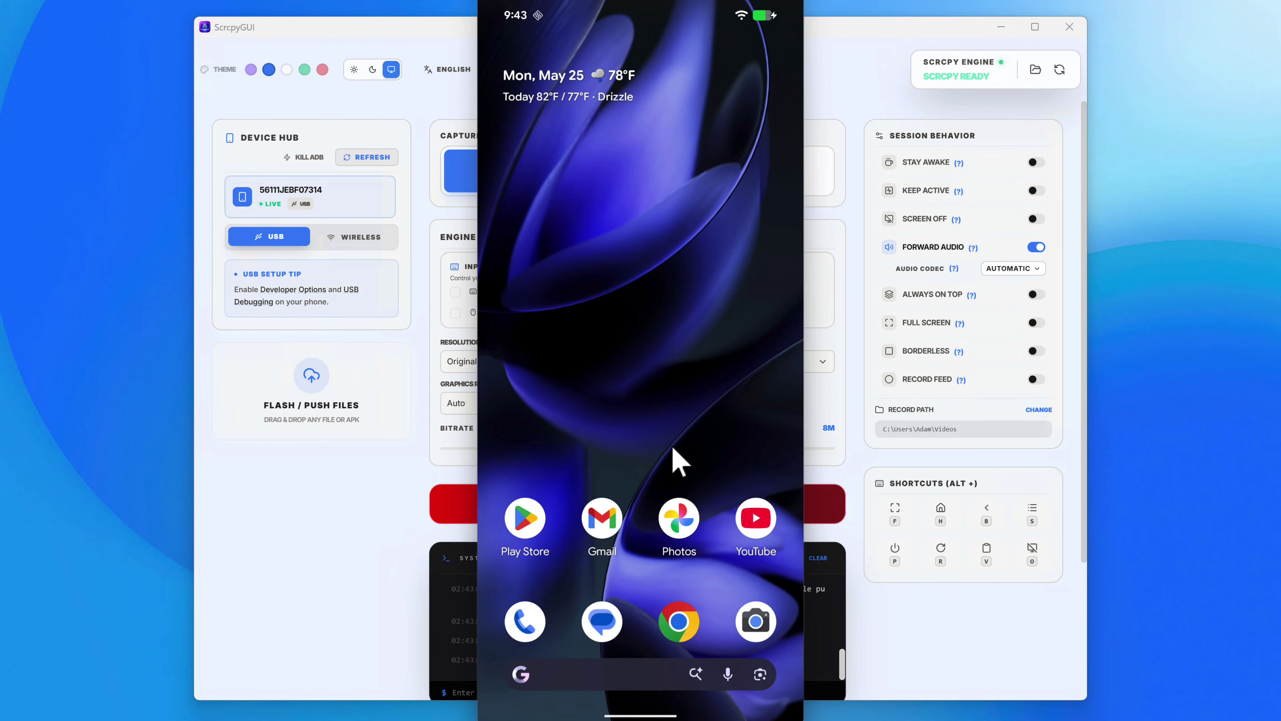
# - Close the mirroring window and kill the ADB process from the Device Hub
pyautogui.click(786, 0)
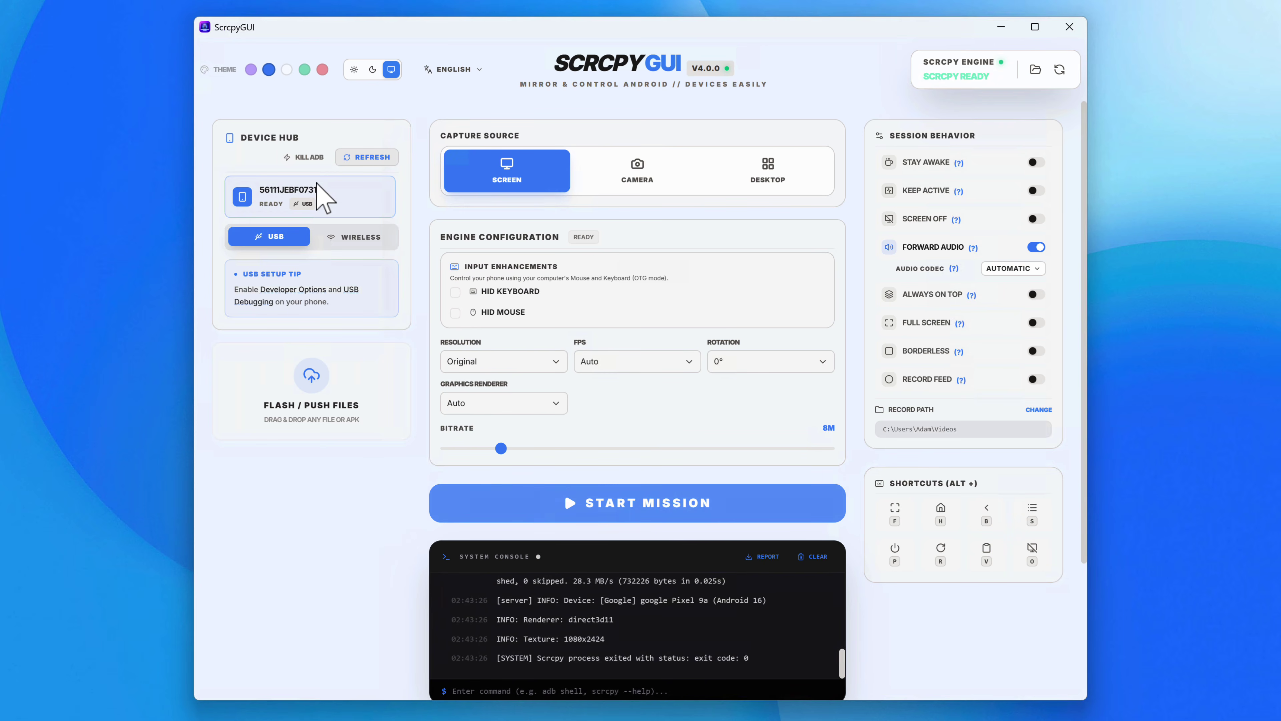
pyautogui.click(303, 157)
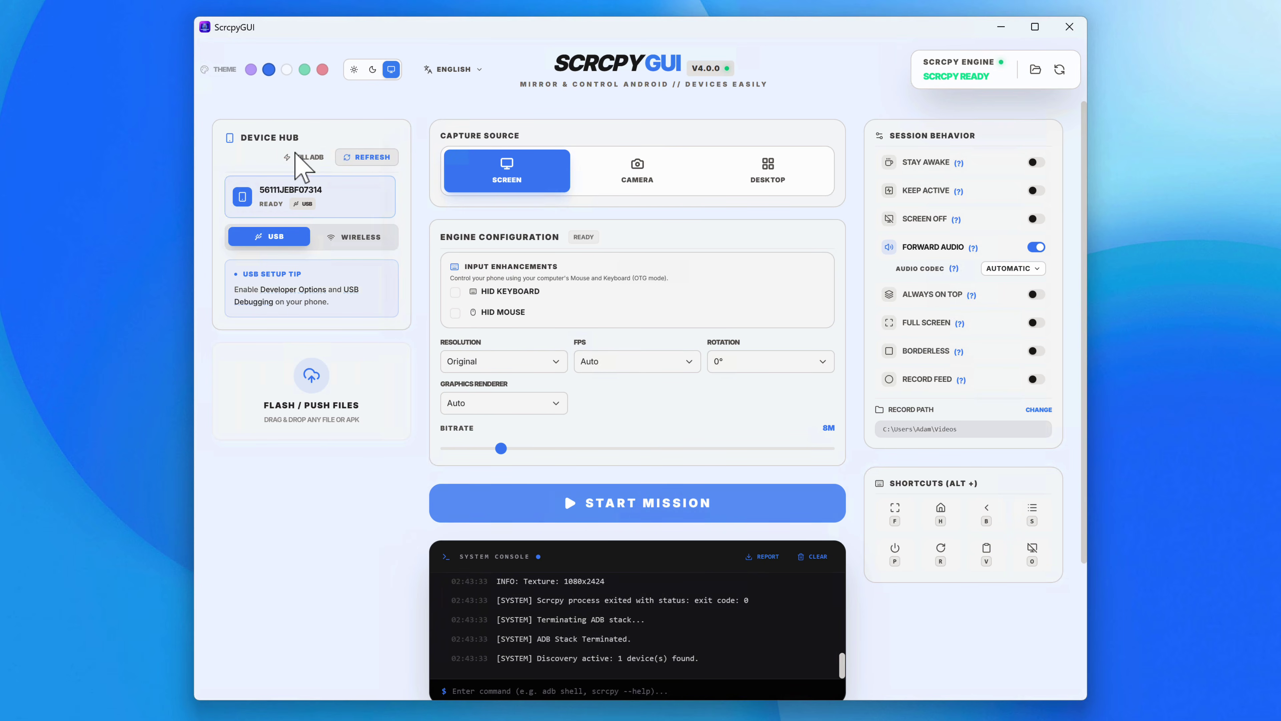
pyautogui.click(298, 157)
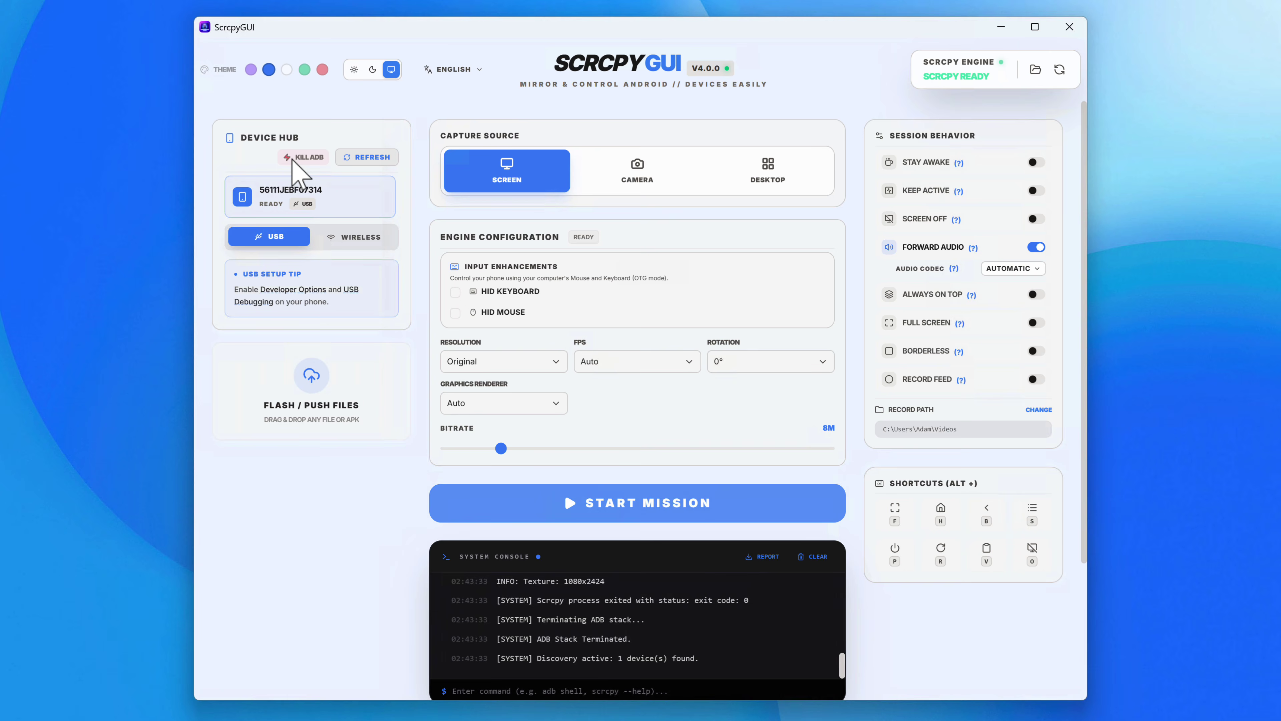
# - Switch the Device Hub to wireless and connect to the phone at 192.168.1.12:40597
pyautogui.click(358, 243)
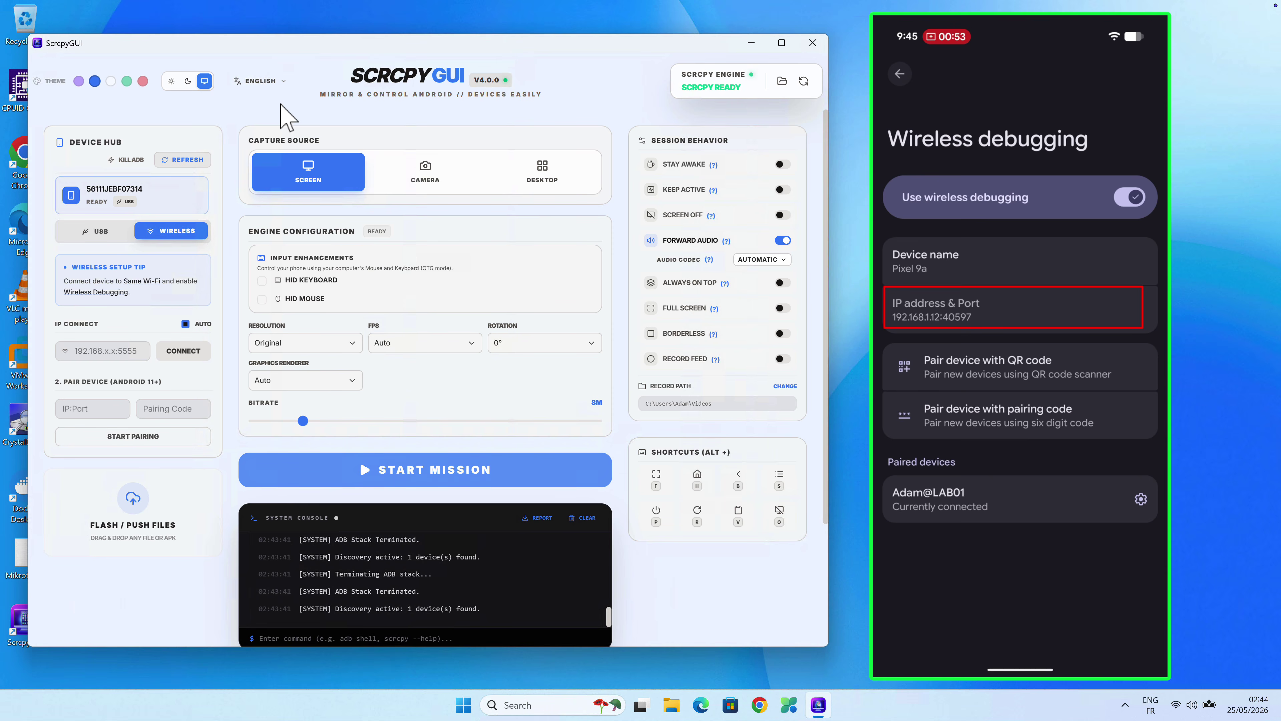
pyautogui.click(126, 350)
pyautogui.write('192.168.1.12:40597')
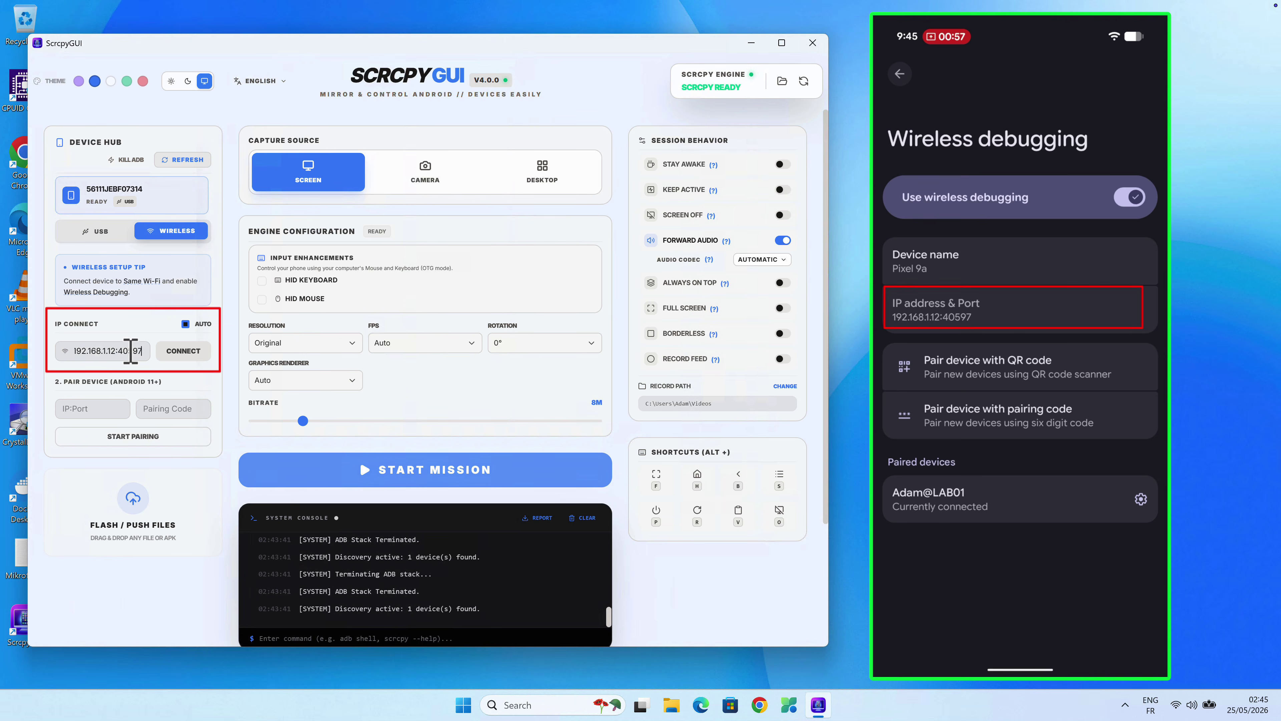
pyautogui.hotkey('ctrl', 'a')
pyautogui.click(184, 351)
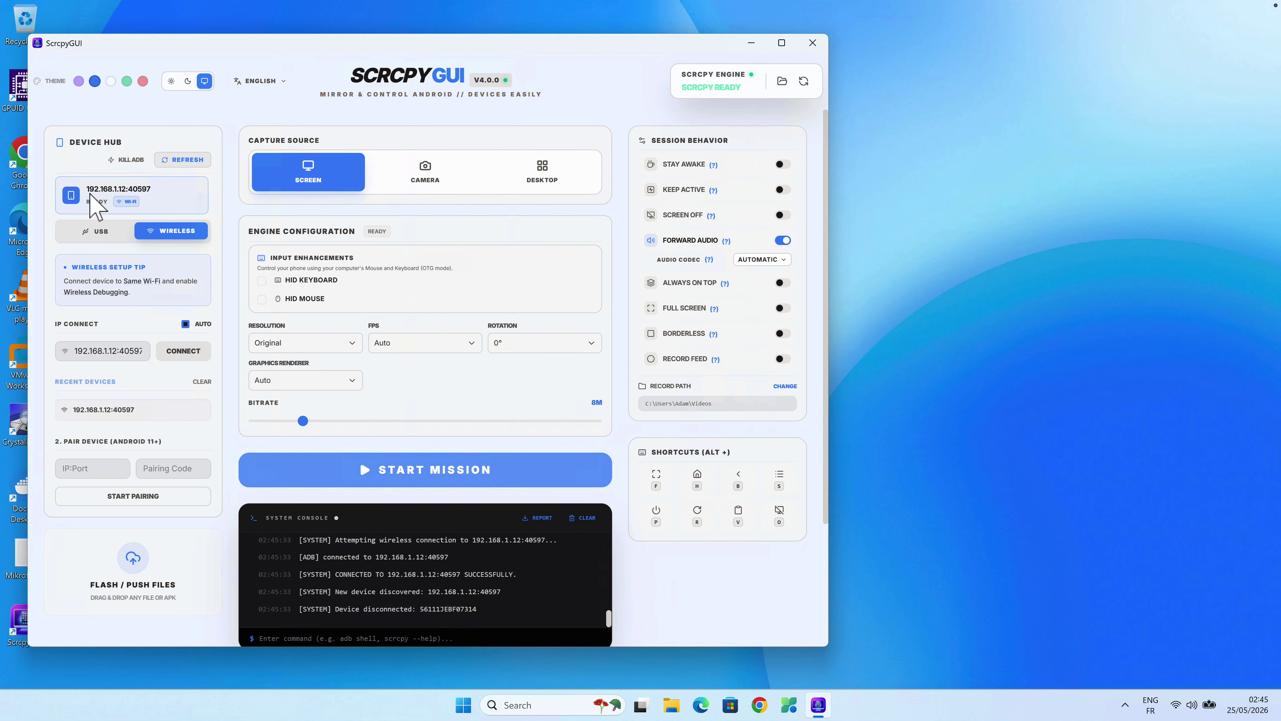
# - Start mirroring the wirelessly connected phone and return it to its home screen
pyautogui.click(421, 475)
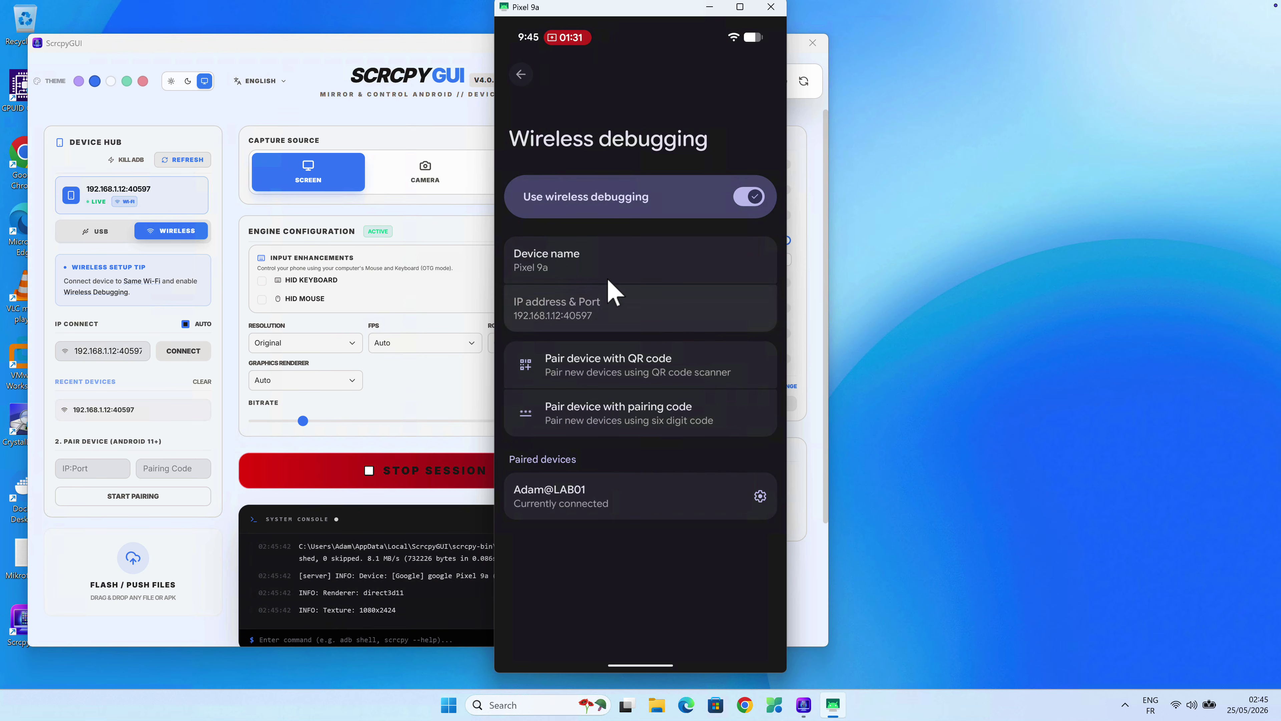
pyautogui.hotkey('alt', 'h')
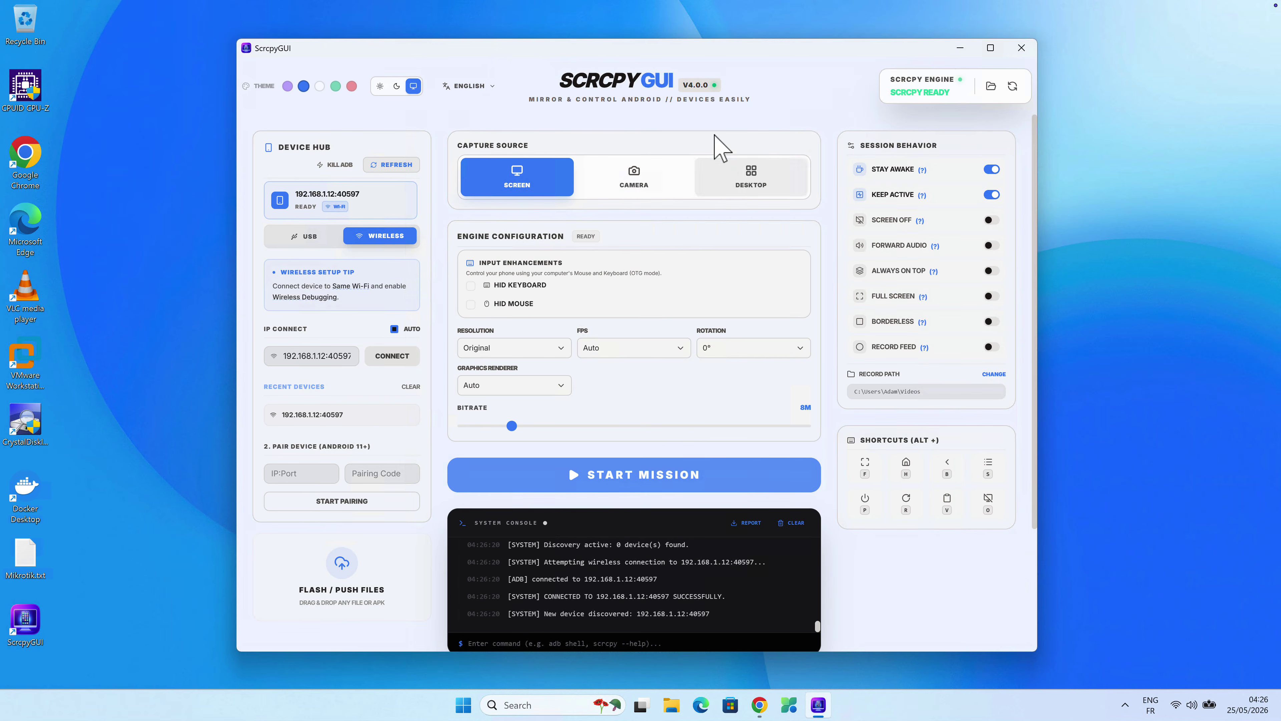
# - Set the capture source to Desktop and launch the phone's desktop mode on the virtual display
pyautogui.click(759, 189)
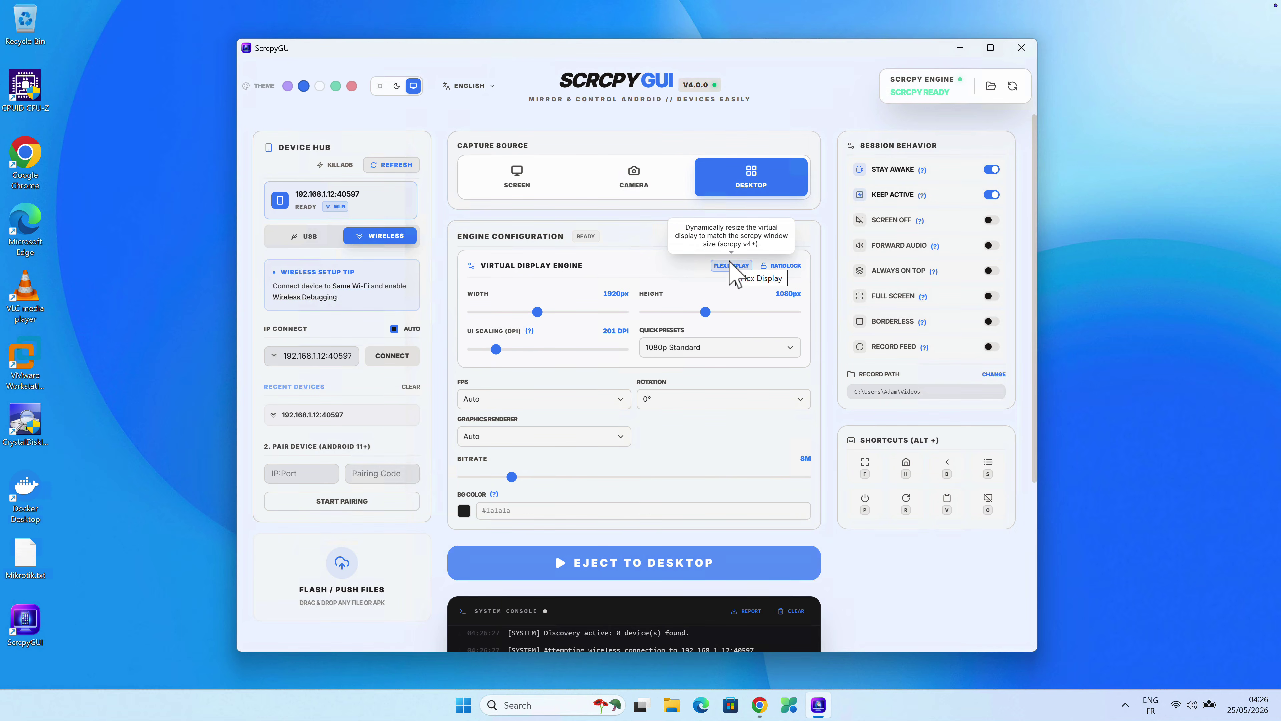
pyautogui.click(607, 575)
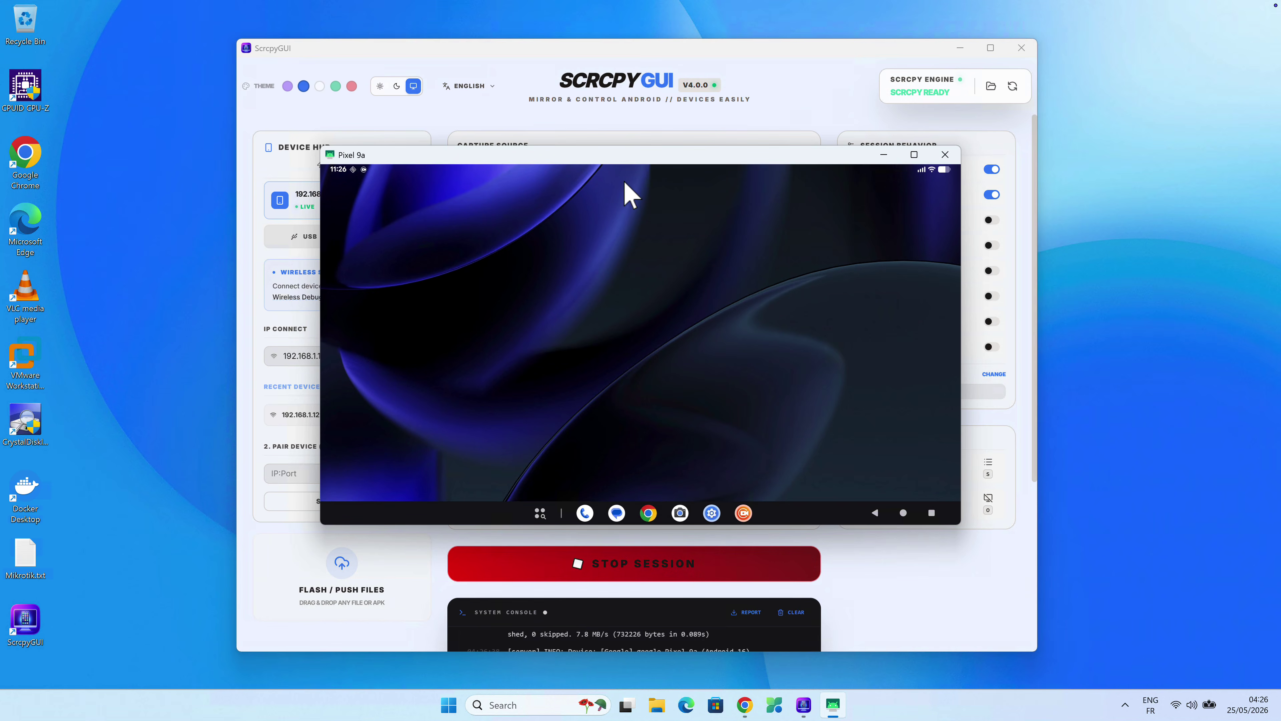
# - Reposition the phone's desktop mode window and enlarge it to fill most of the PC screen
pyautogui.moveTo(626, 158); pyautogui.dragTo(549, 80)
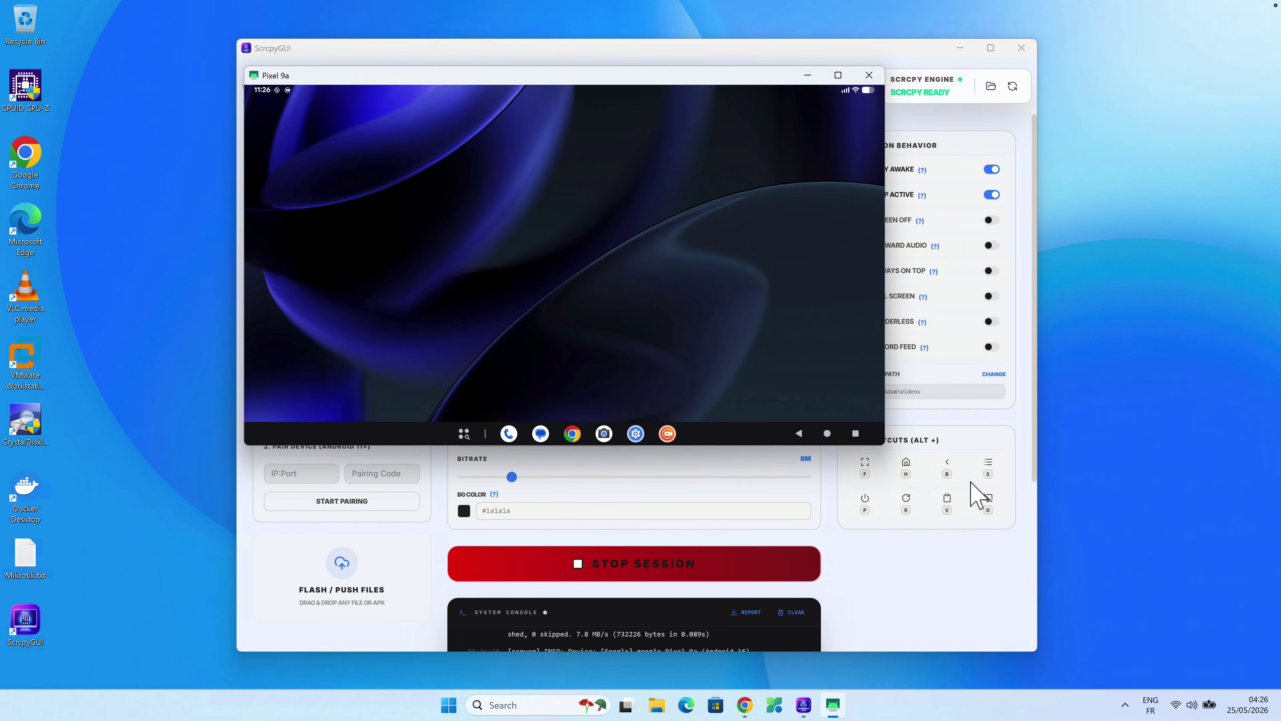
pyautogui.moveTo(884, 444); pyautogui.dragTo(1028, 575)
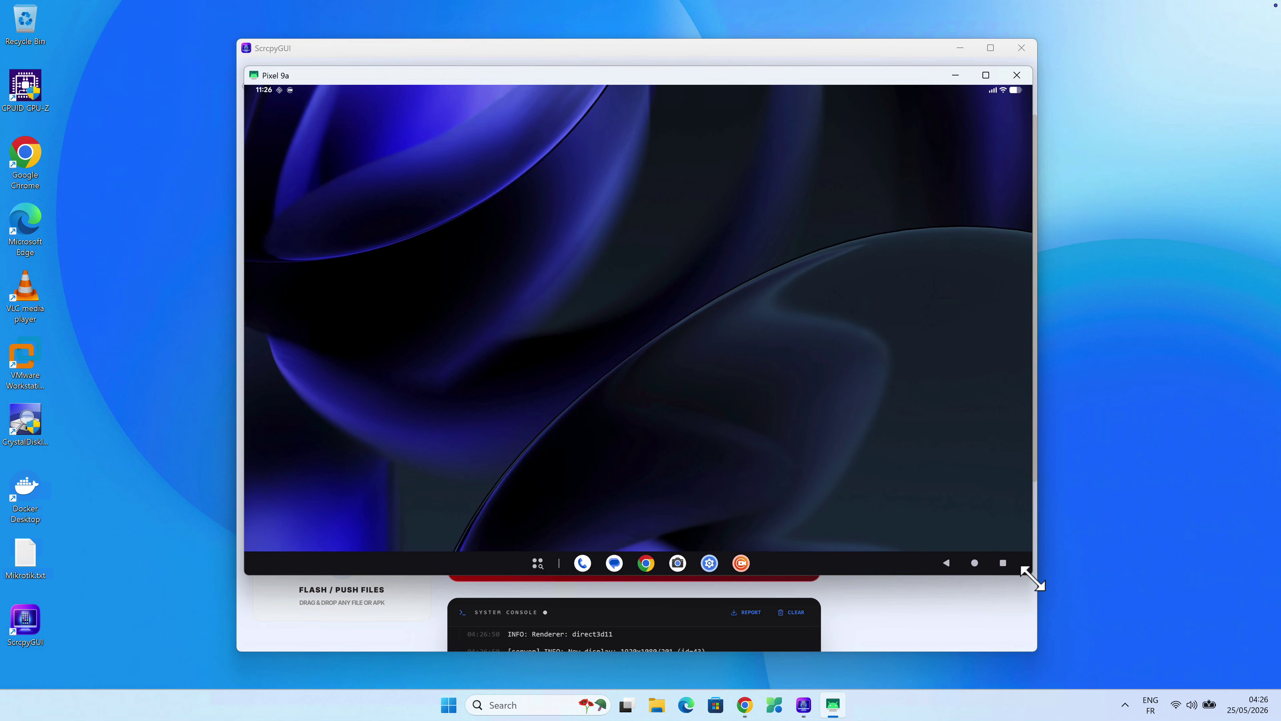
pyautogui.moveTo(557, 81); pyautogui.dragTo(479, 68)
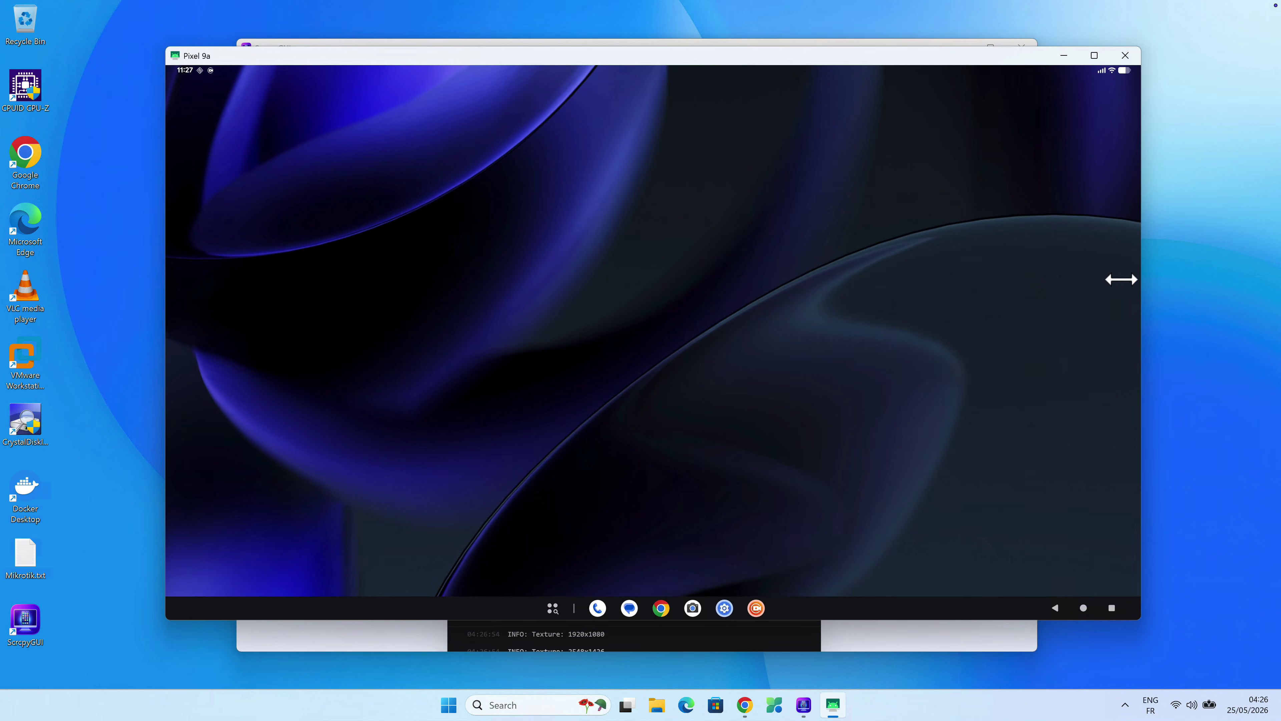
pyautogui.moveTo(1120, 278); pyautogui.dragTo(1161, 275)
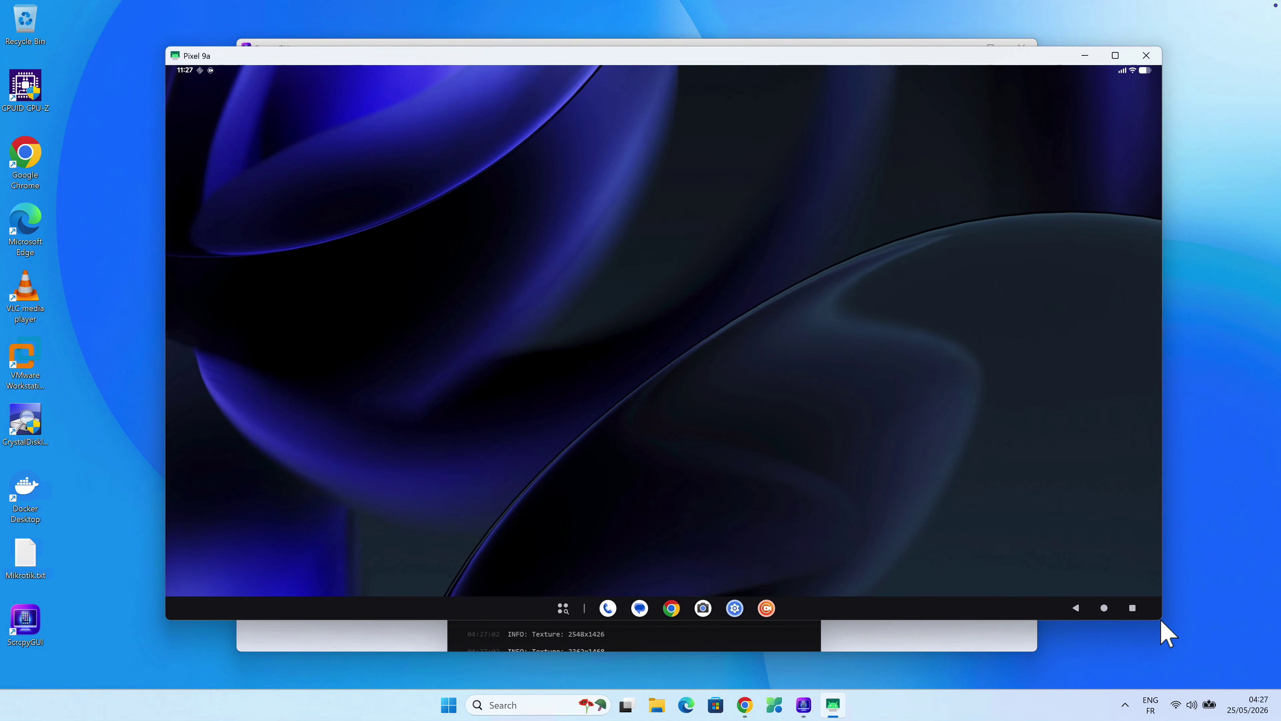
pyautogui.moveTo(802, 368); pyautogui.dragTo(1141, 629)
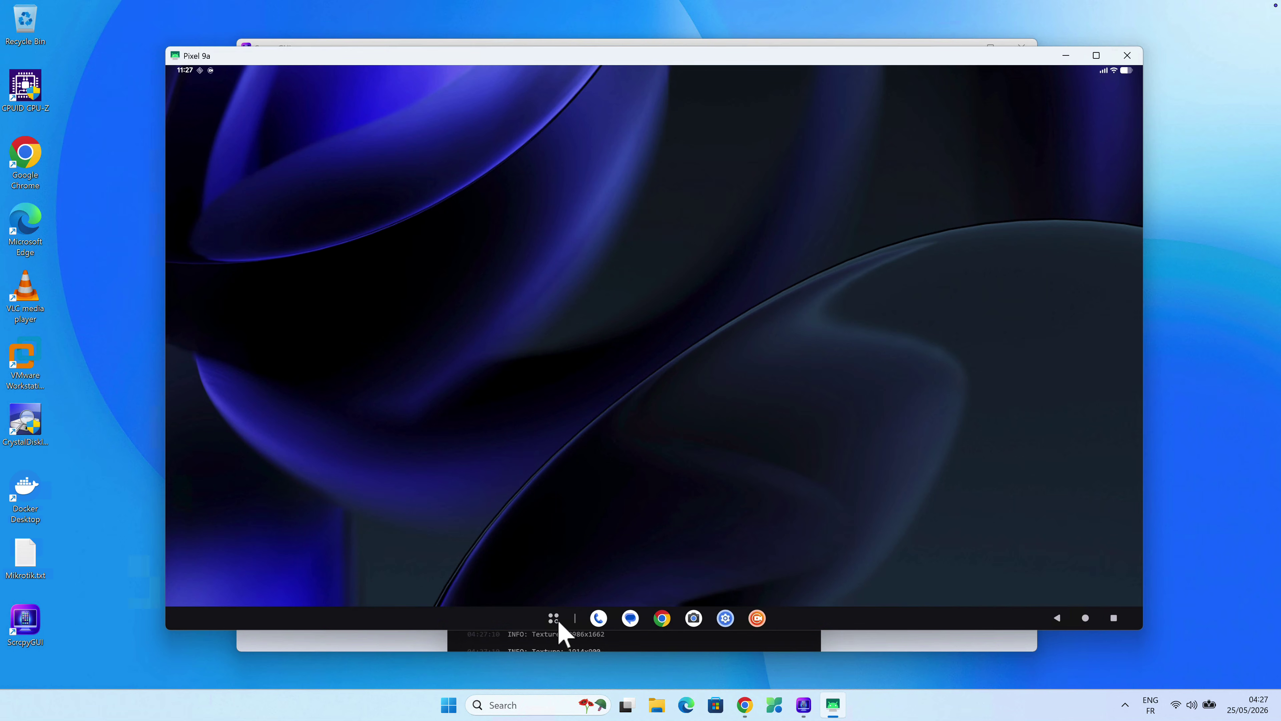
# - Open and close the app drawer from the taskbar of the phone's desktop mode
pyautogui.click(558, 623)
pyautogui.click(559, 623)
pyautogui.click(559, 622)
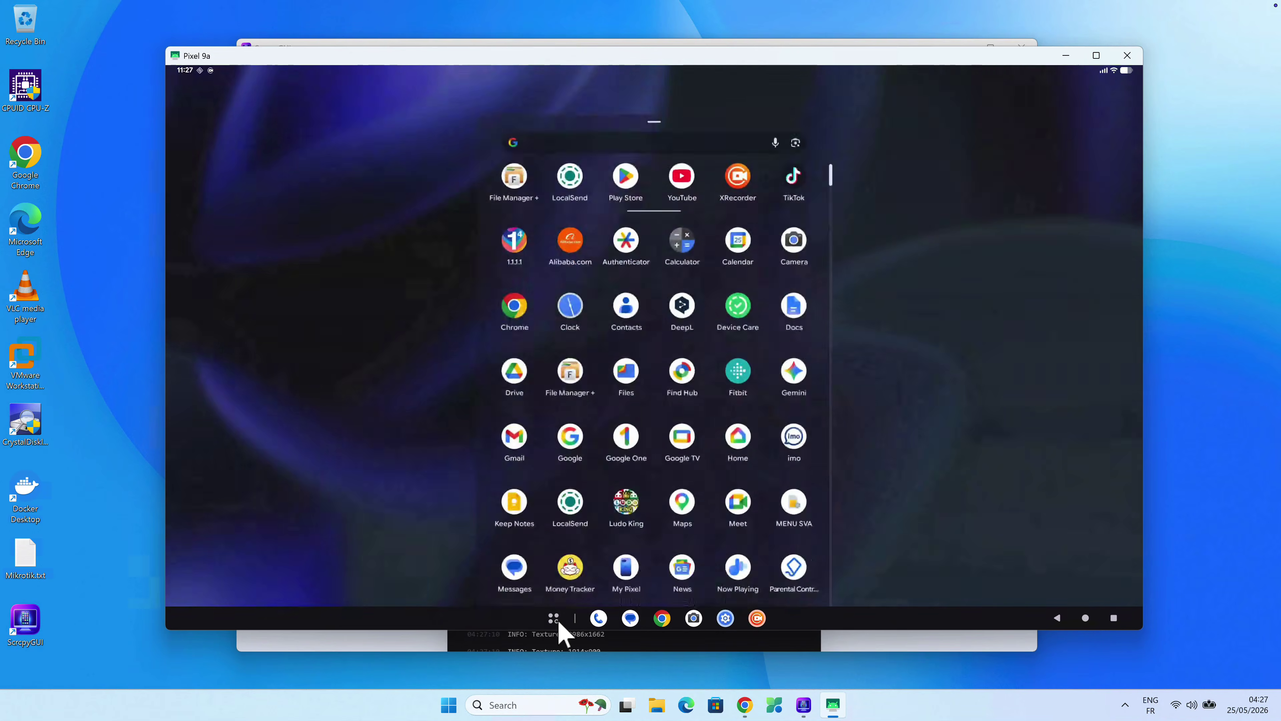
pyautogui.click(559, 623)
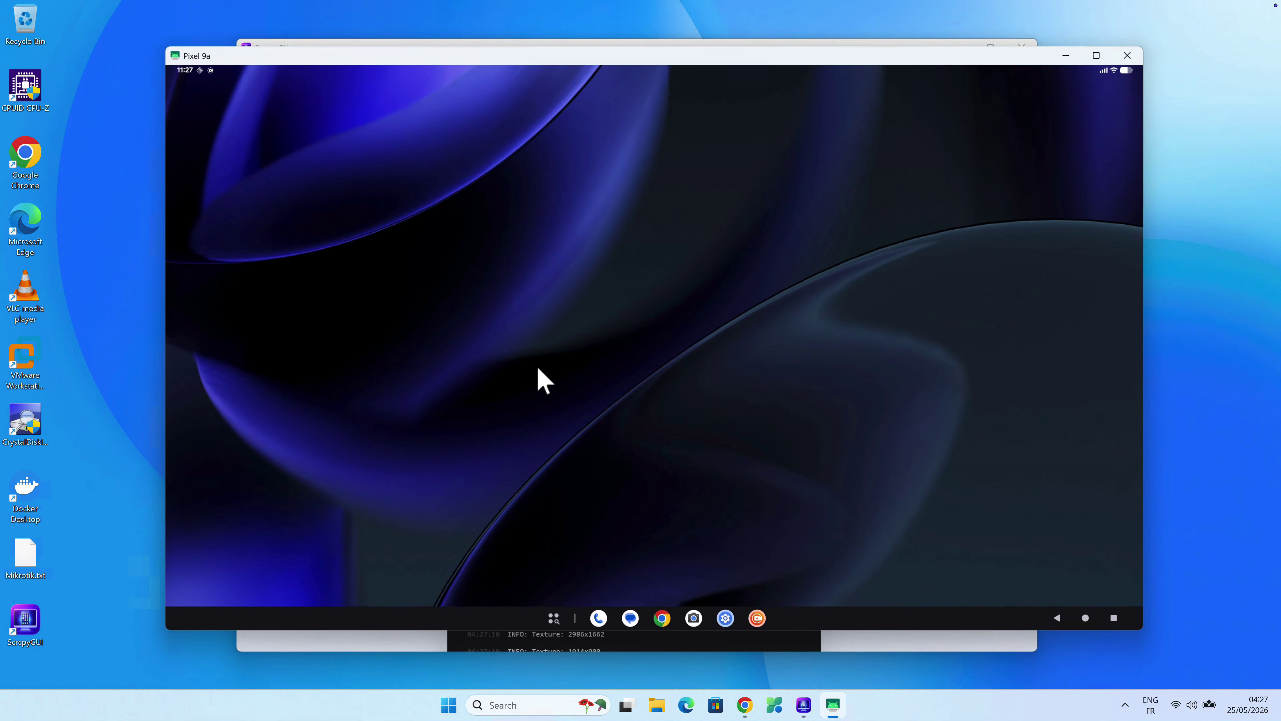
pyautogui.click(551, 618)
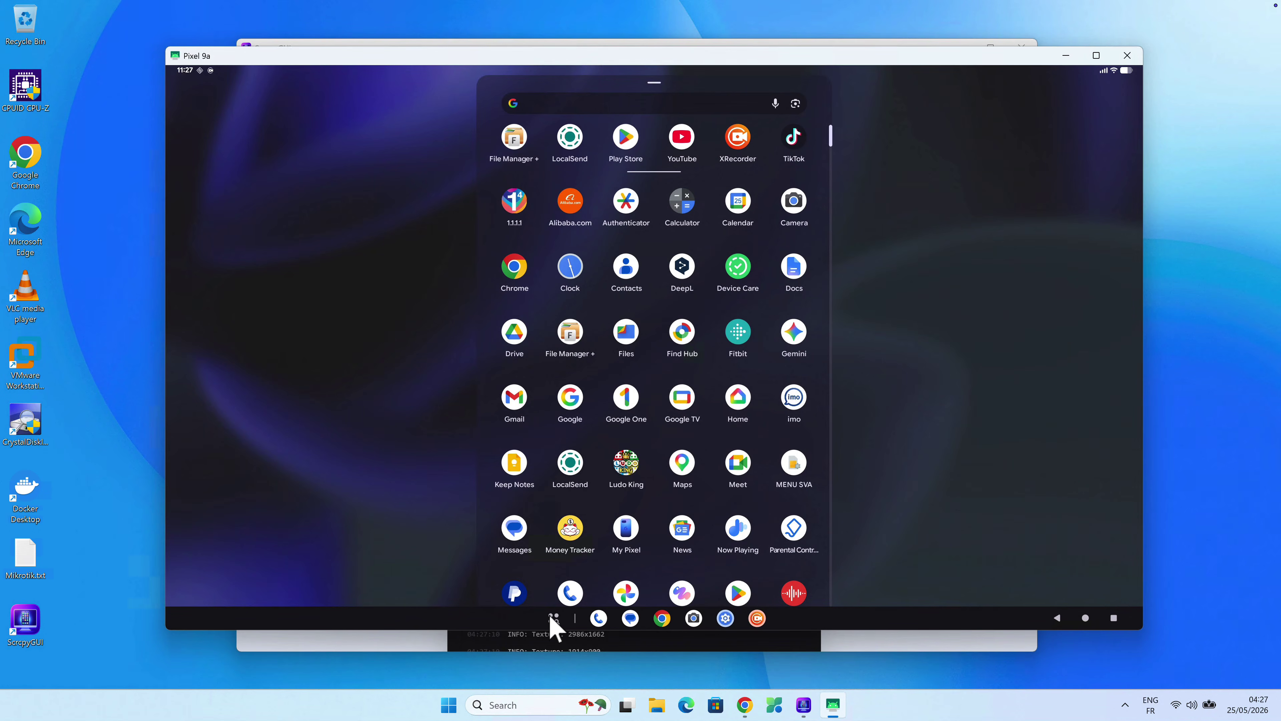
pyautogui.click(554, 619)
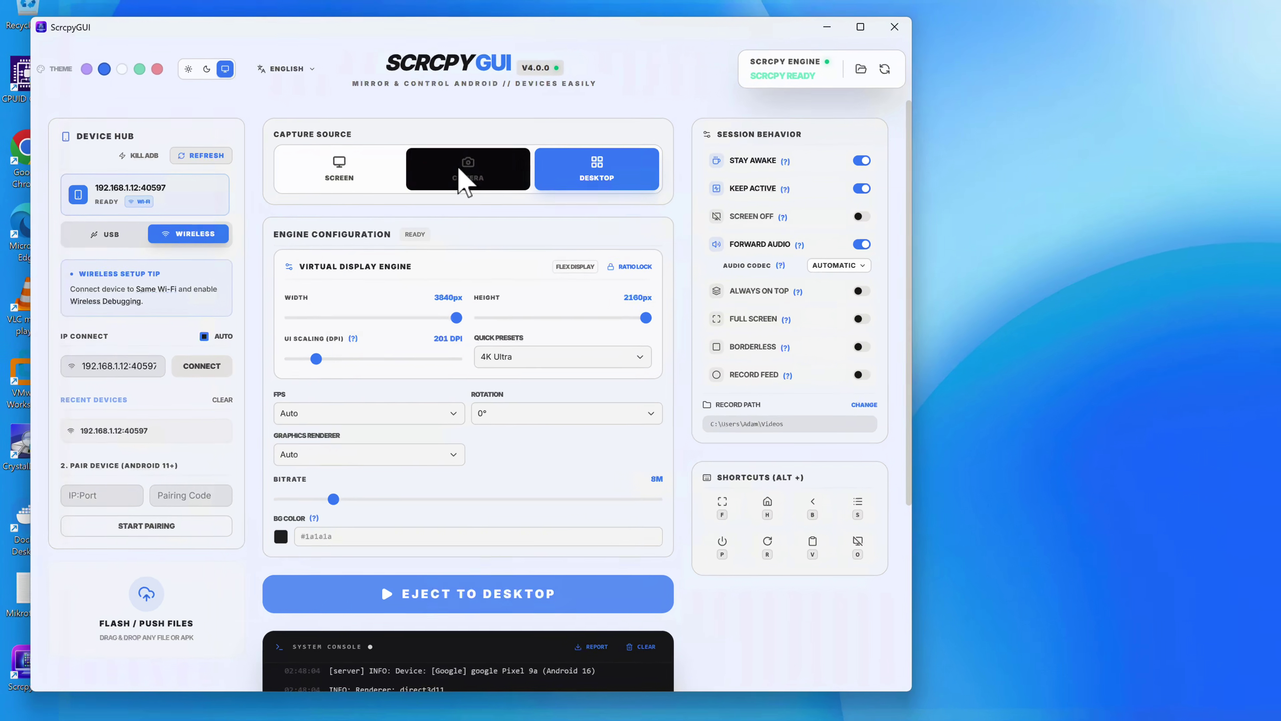
# - Set the capture source to Camera and enable the camera torch, keeping the camera zoom at 1.0x
pyautogui.click(463, 173)
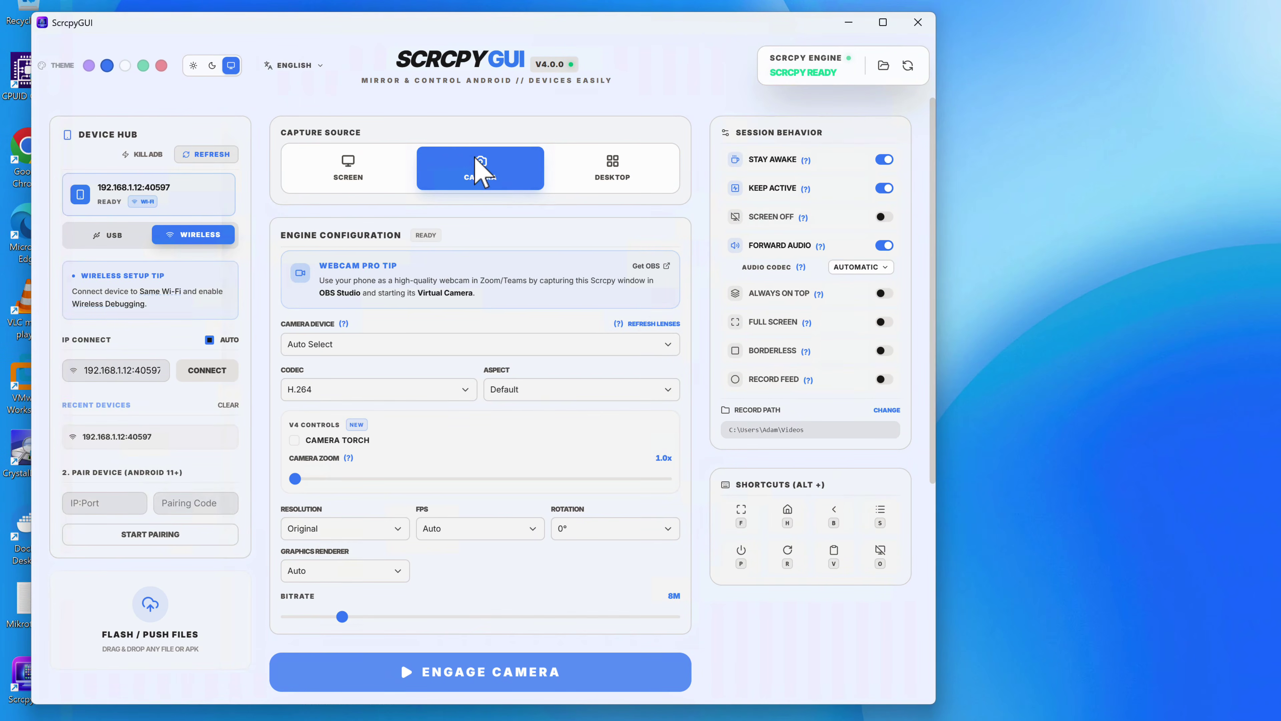
pyautogui.click(294, 441)
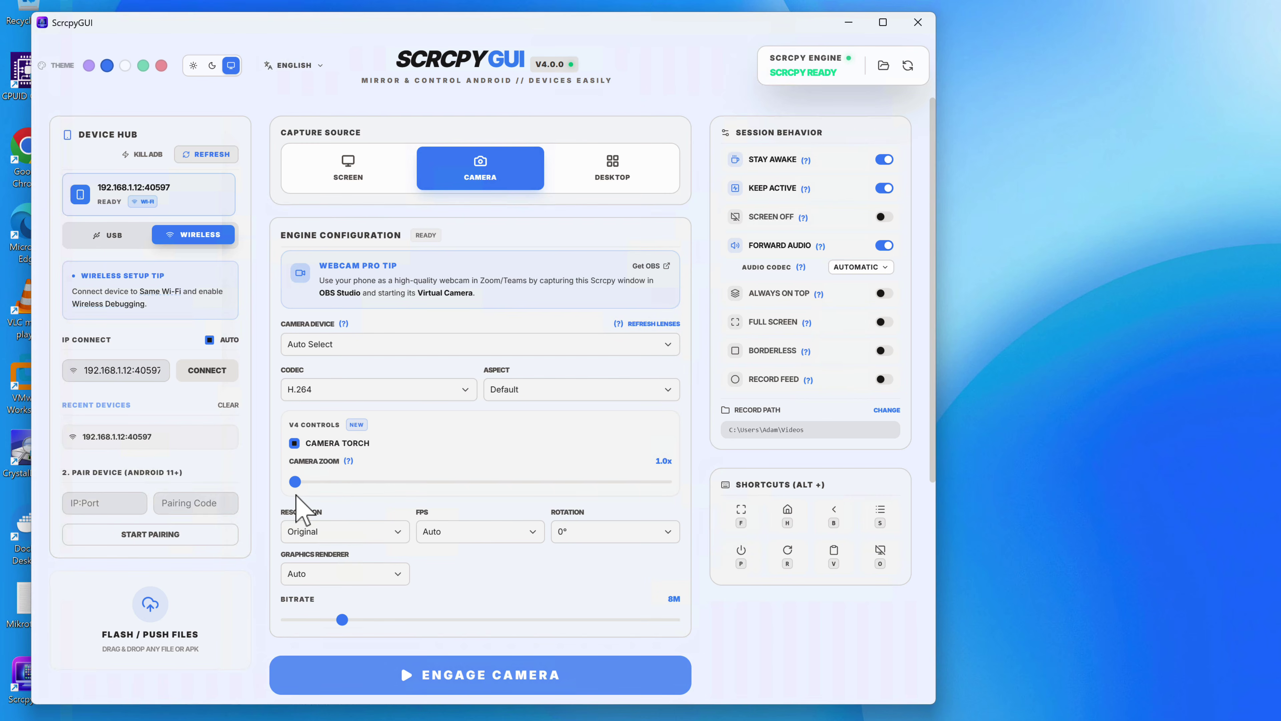
pyautogui.moveTo(297, 483)
pyautogui.mouseDown()
pyautogui.moveTo(622, 484)
pyautogui.moveTo(279, 486)
pyautogui.mouseUp()
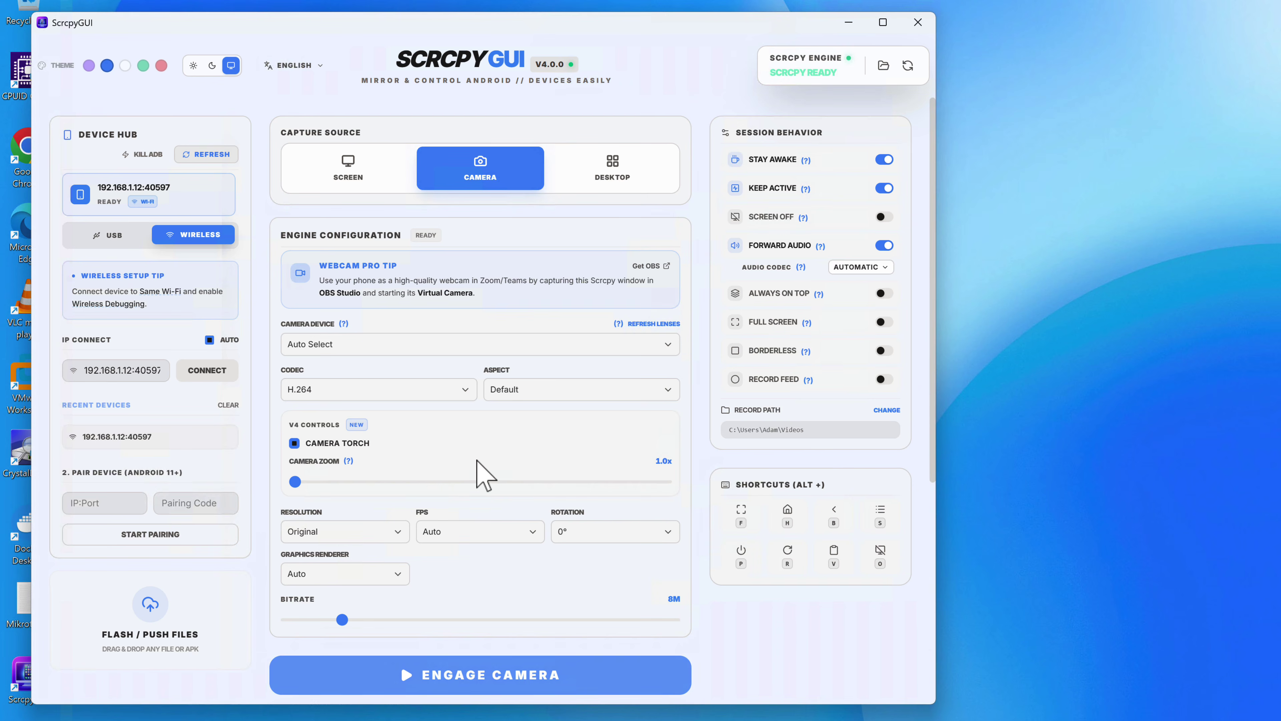
# - Select the back 4000×3000 camera as the camera device and start the camera session
pyautogui.click(615, 346)
pyautogui.click(616, 347)
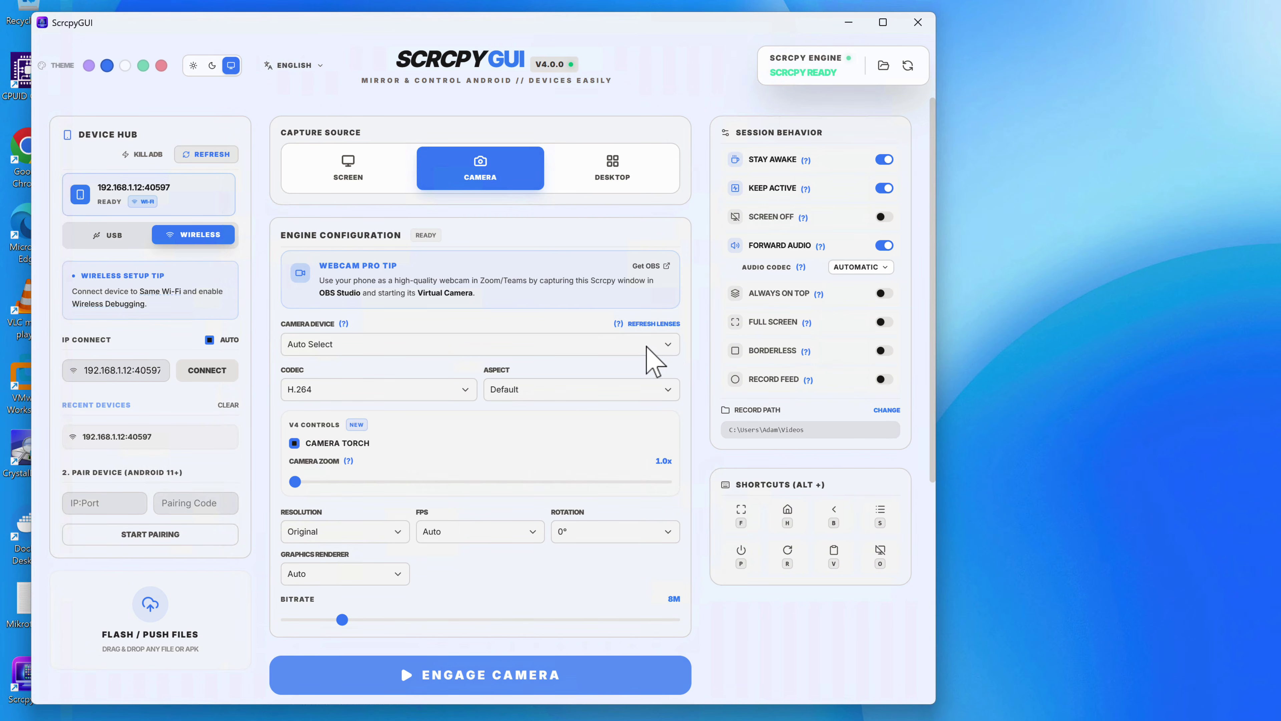
pyautogui.click(670, 347)
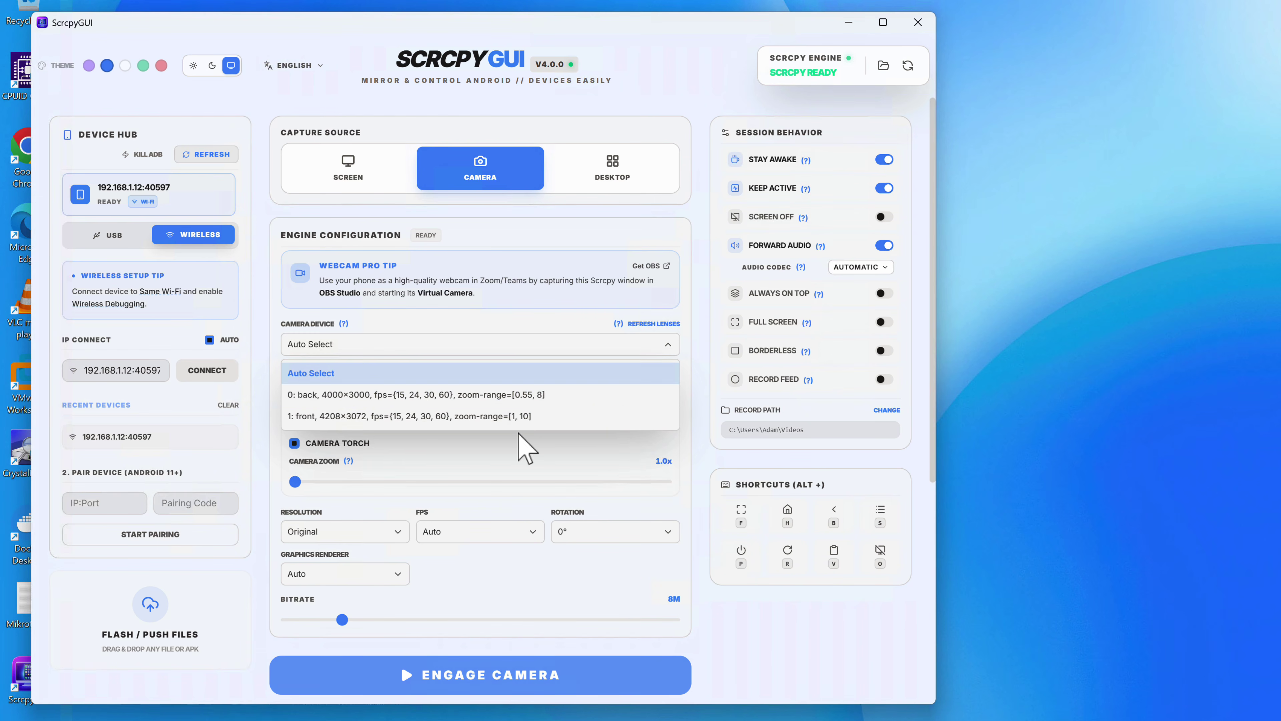
pyautogui.click(528, 396)
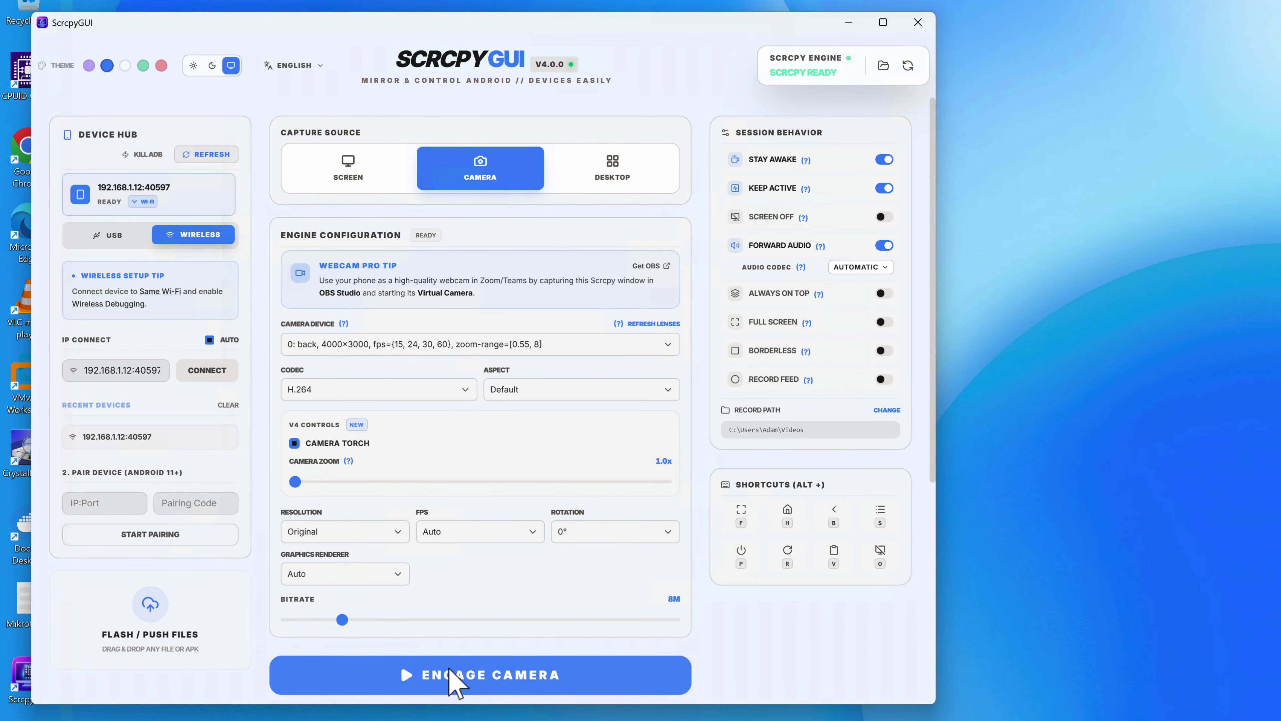
pyautogui.click(475, 681)
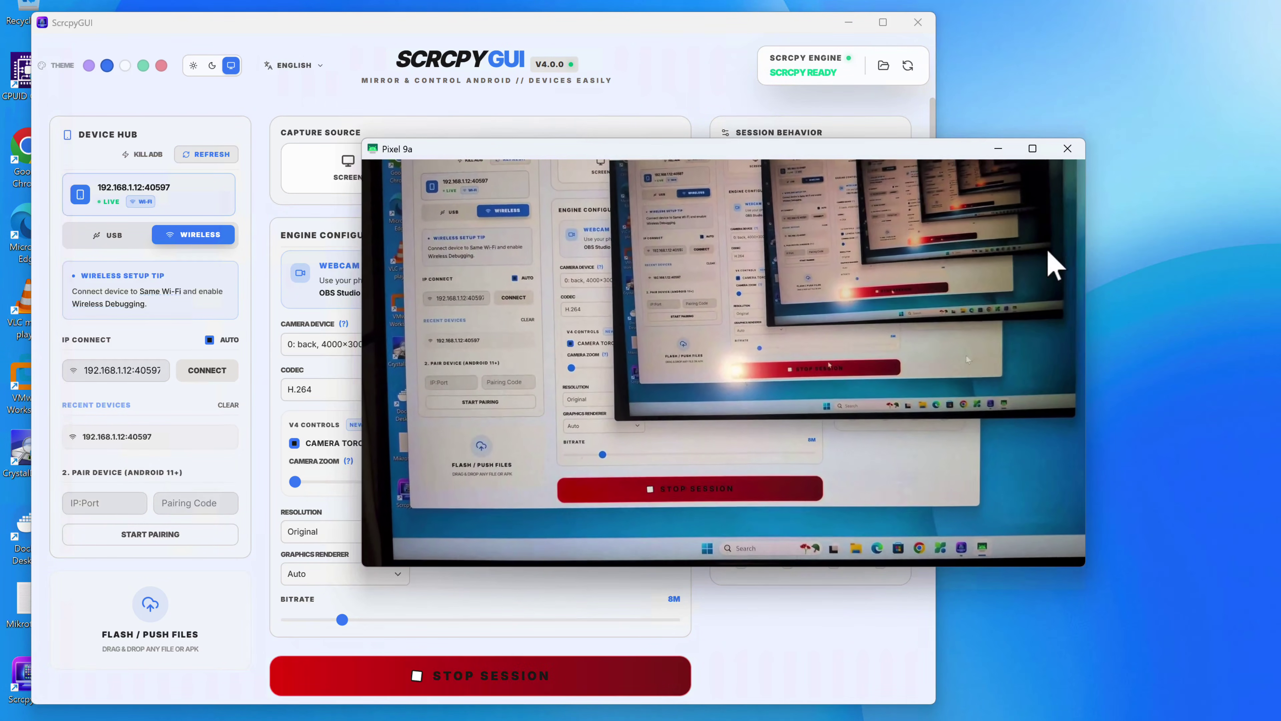
# - Restart the phone's camera session with audio forwarding turned off, and close its window after viewing the feed
pyautogui.click(1084, 150)
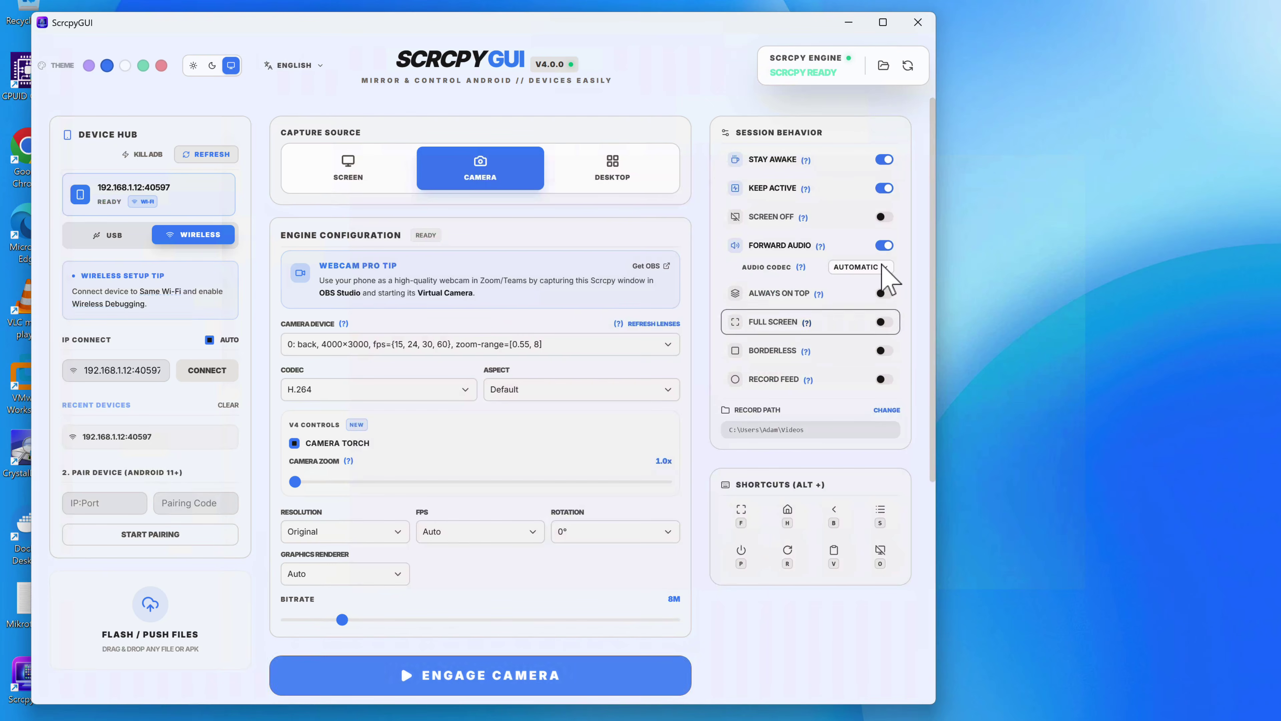
pyautogui.click(882, 246)
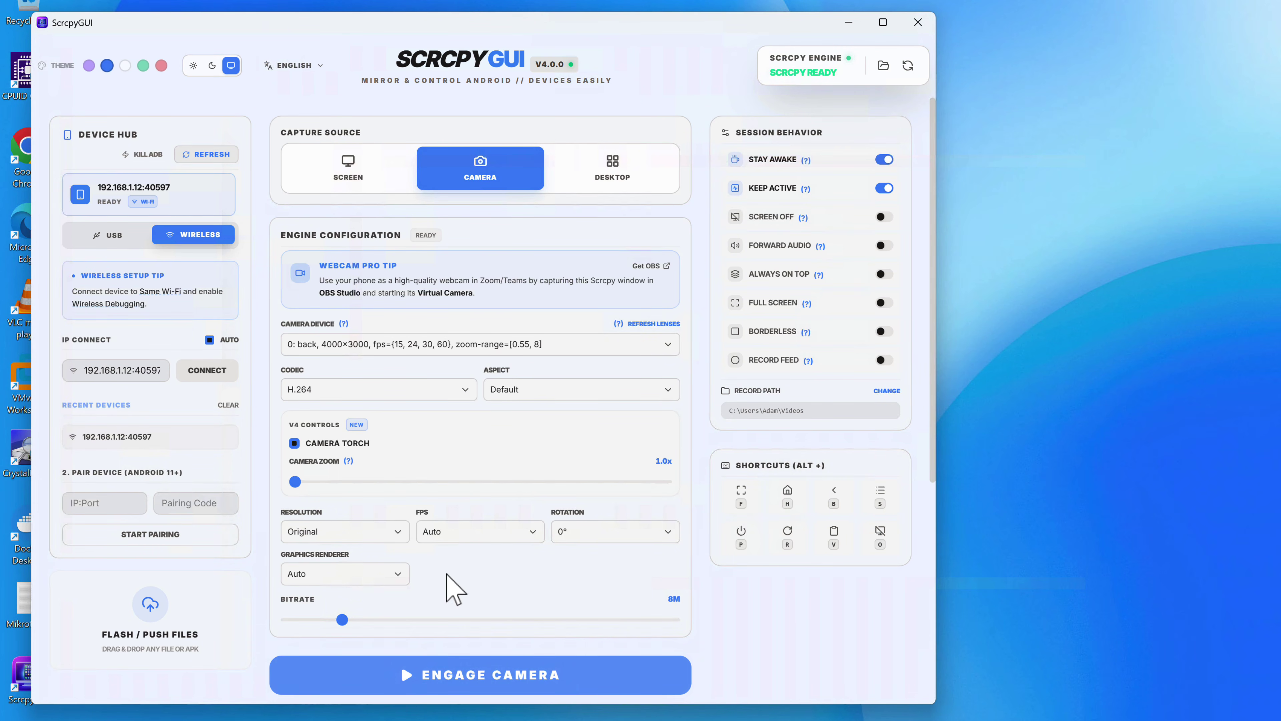
pyautogui.click(440, 666)
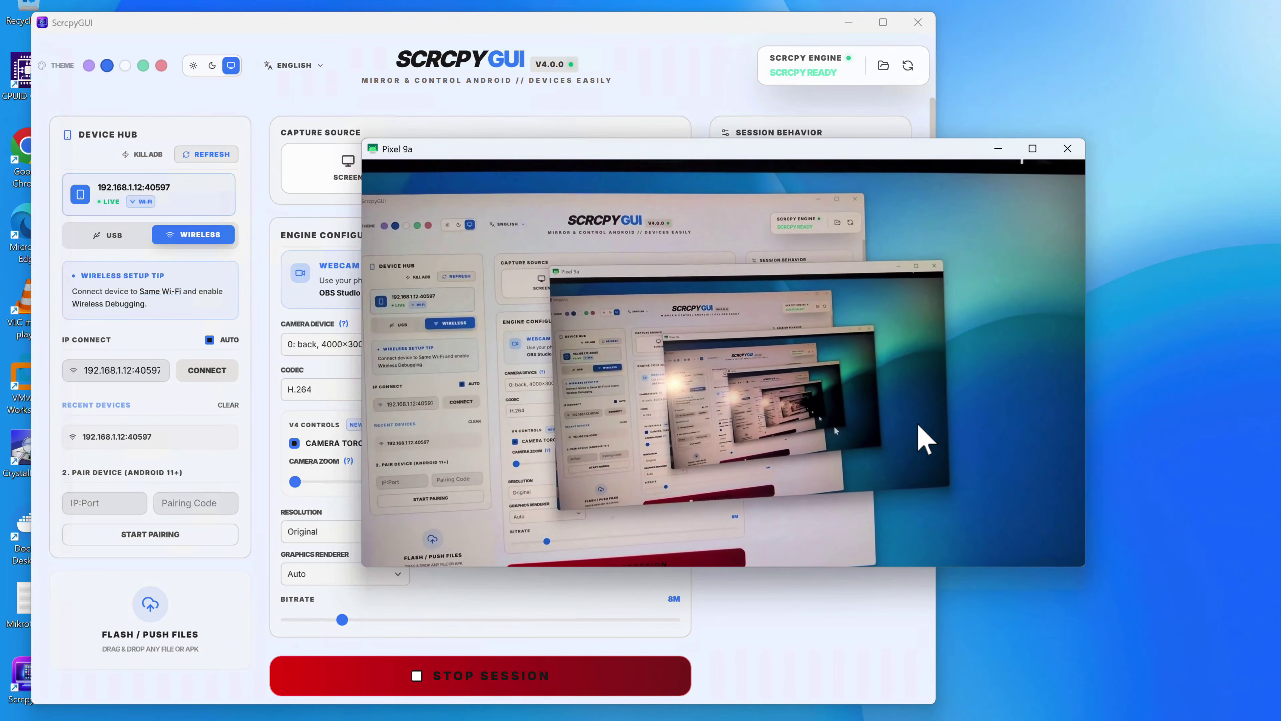
pyautogui.click(1068, 148)
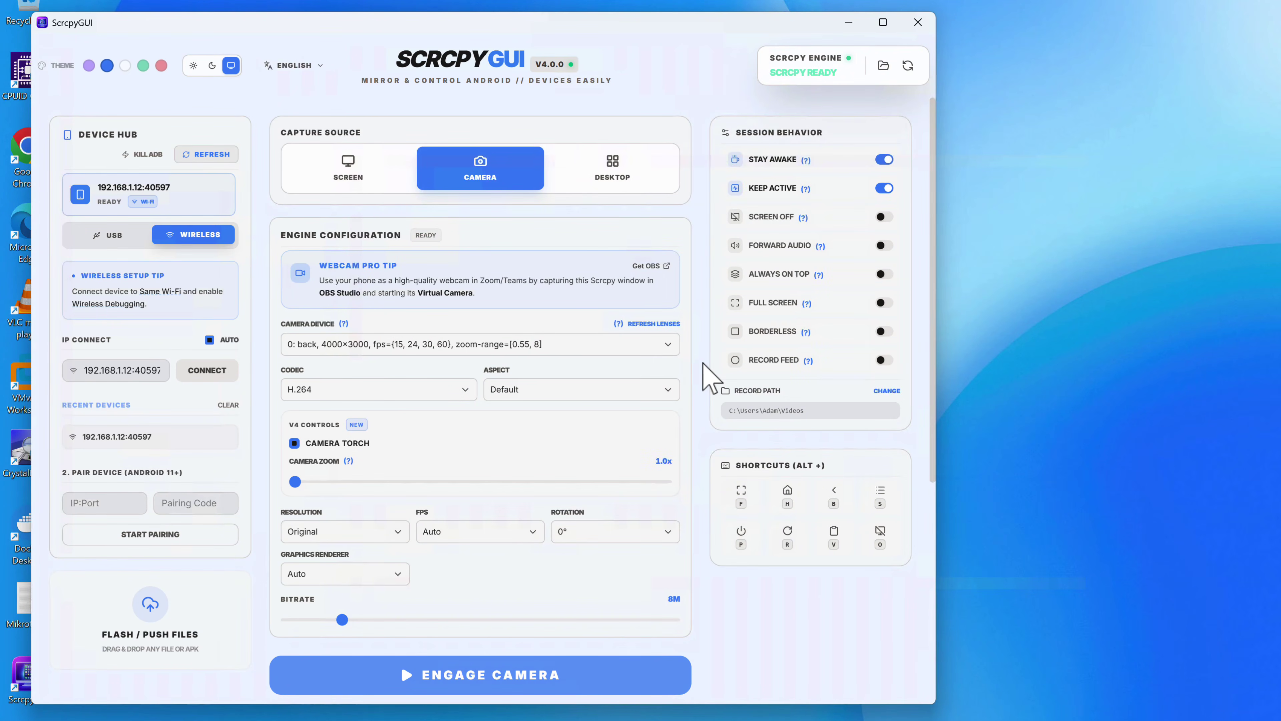
# - Set the capture source to Screen, start mirroring the phone's screen over Wi-Fi, and close the mirror window
pyautogui.click(366, 165)
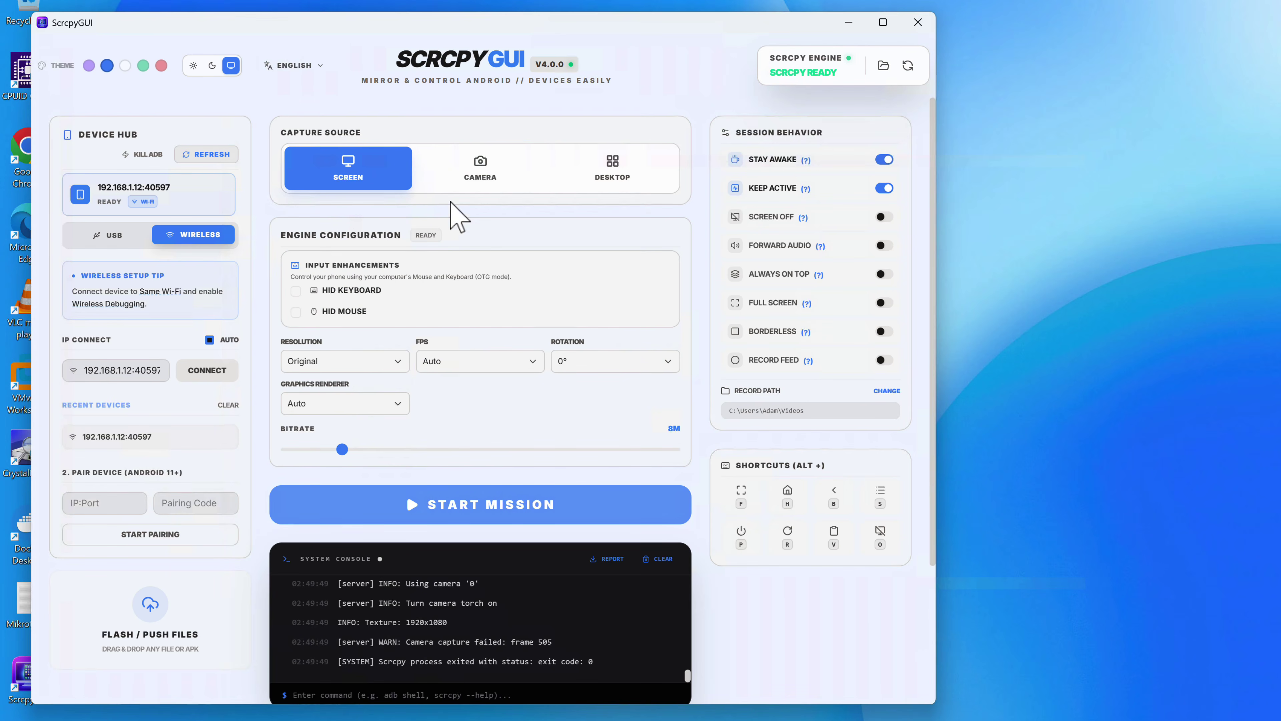
pyautogui.click(471, 504)
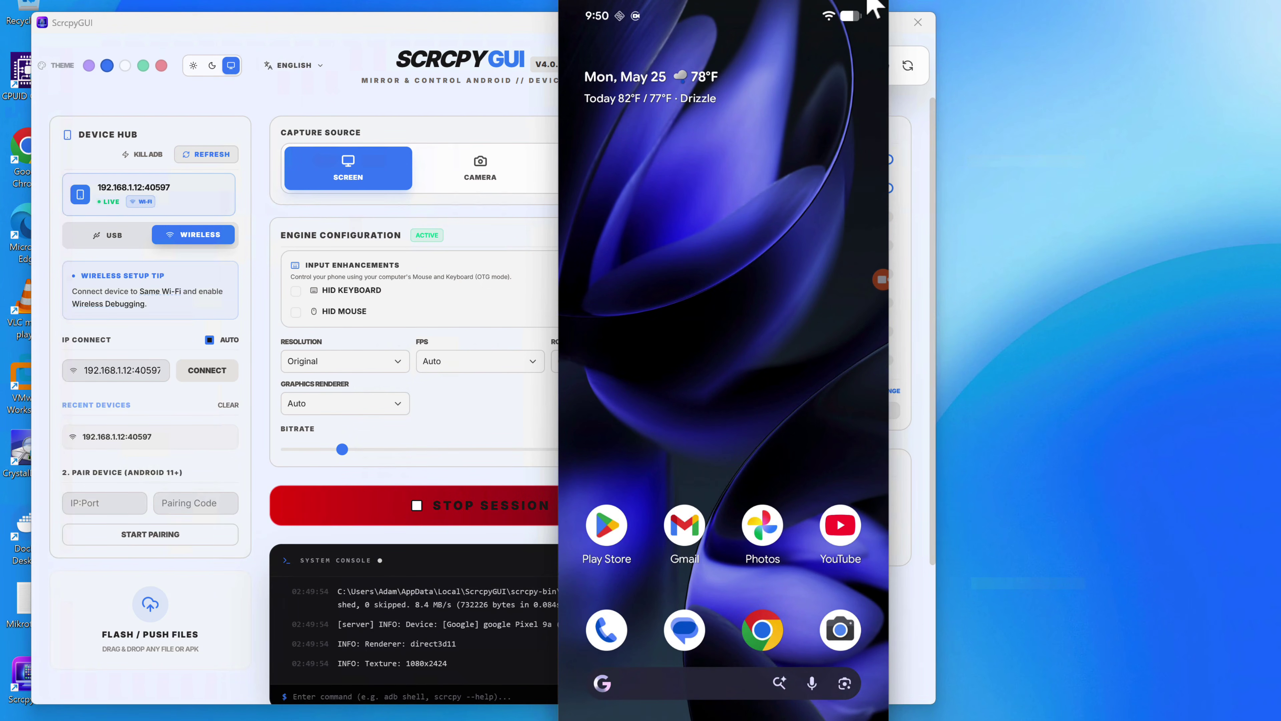
pyautogui.hotkey('alt', 'F4')
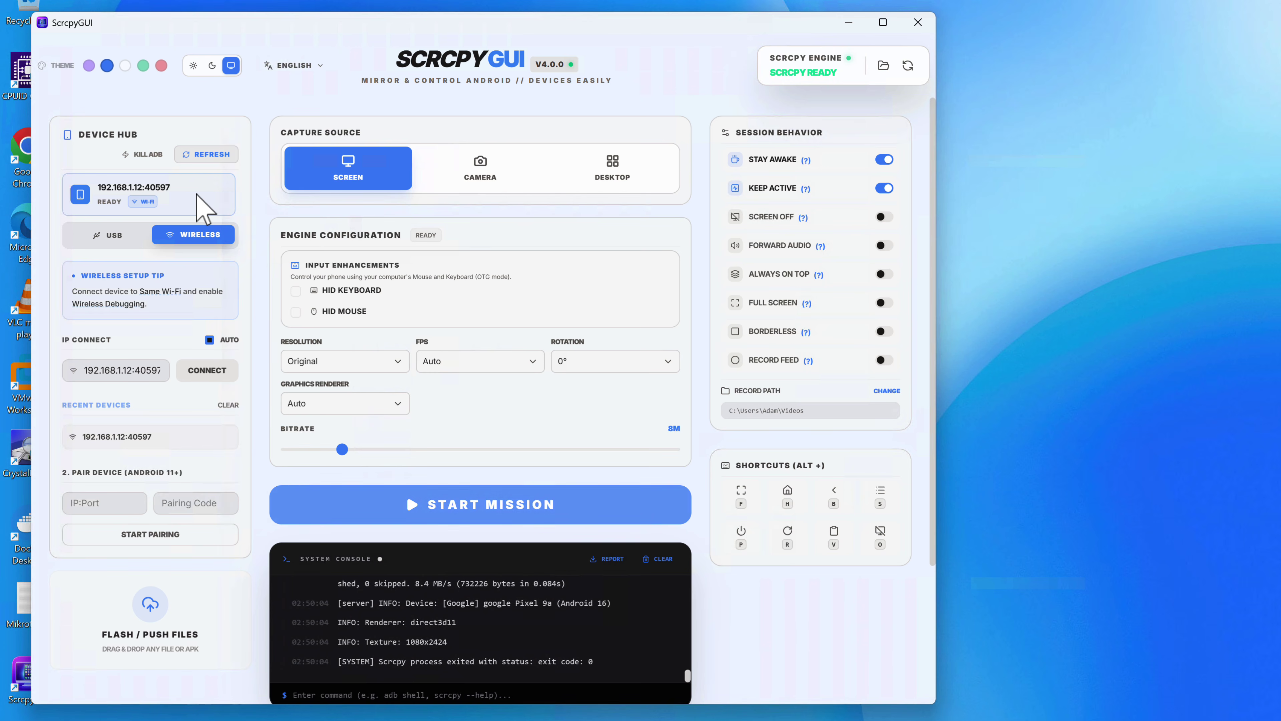
# - Move the ScrcpyGUI window clear of the desktop icons and review the Camera and Desktop capture sources before returning to Screen
pyautogui.moveTo(138, 28); pyautogui.dragTo(302, 31)
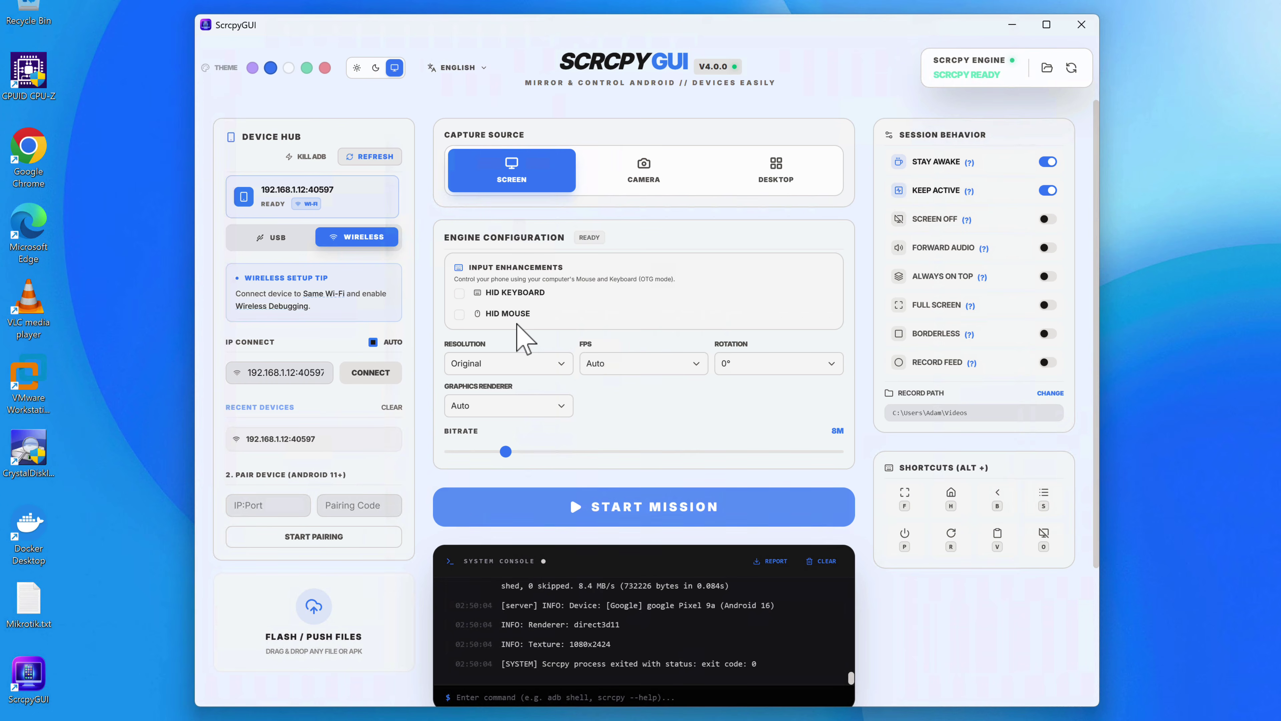
pyautogui.click(650, 169)
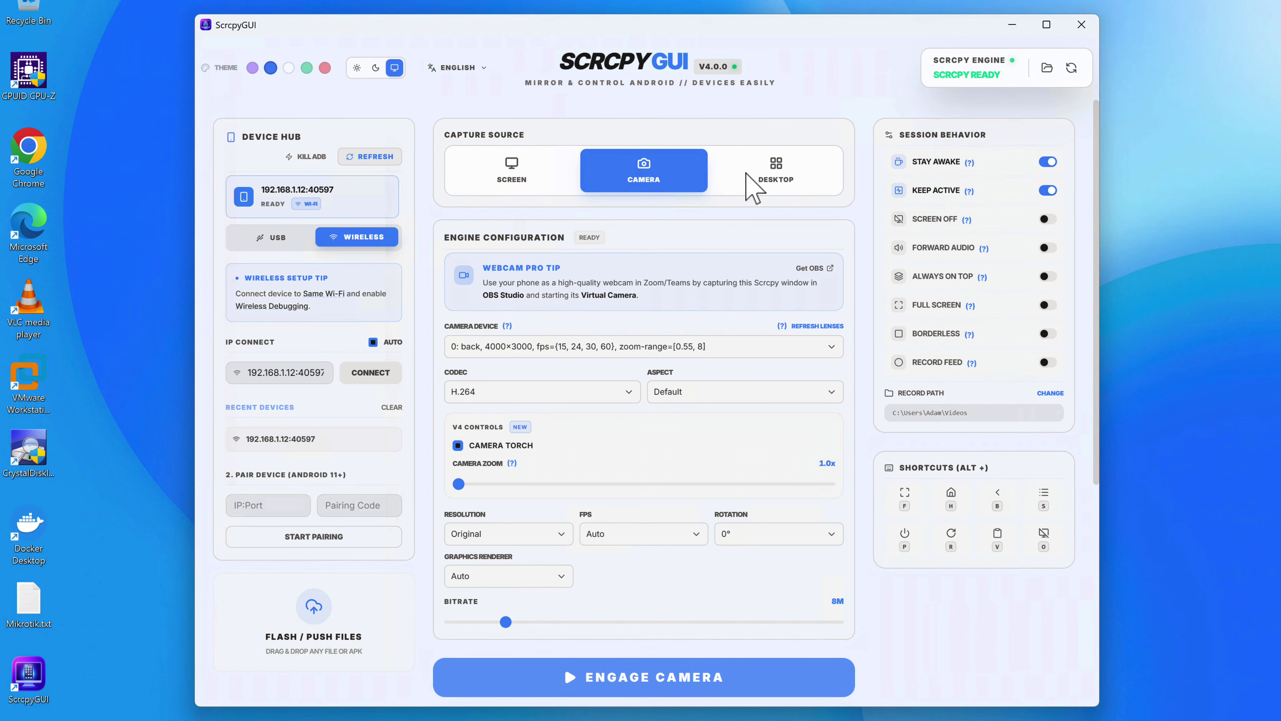
pyautogui.click(767, 176)
pyautogui.click(527, 189)
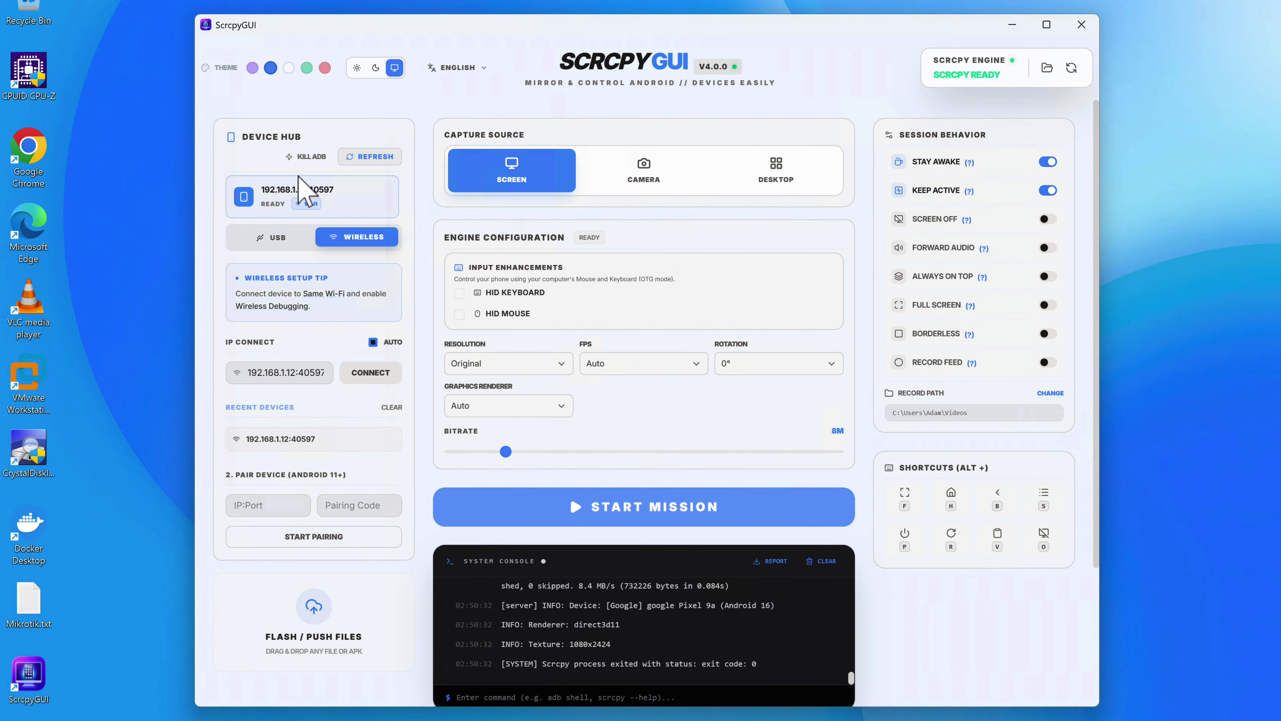
# - Kill ADB to disconnect the phone from its wireless connection
pyautogui.click(304, 156)
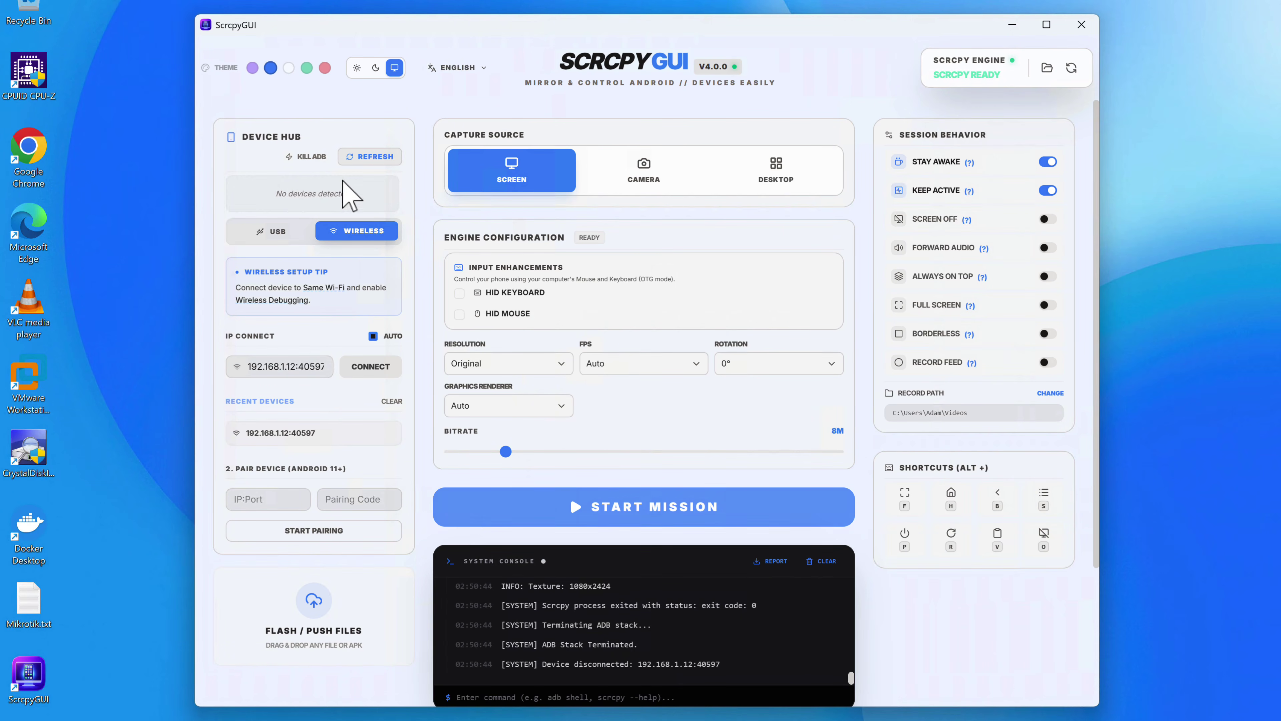
pyautogui.moveTo(318, 439)
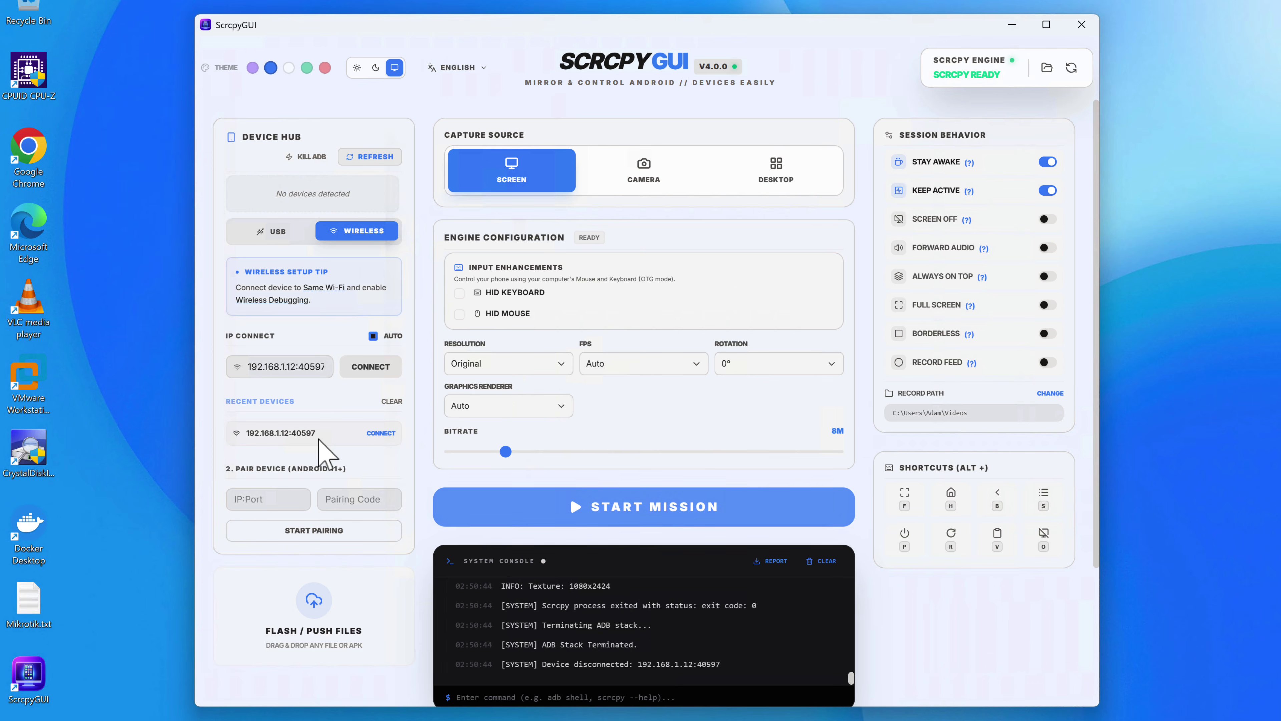